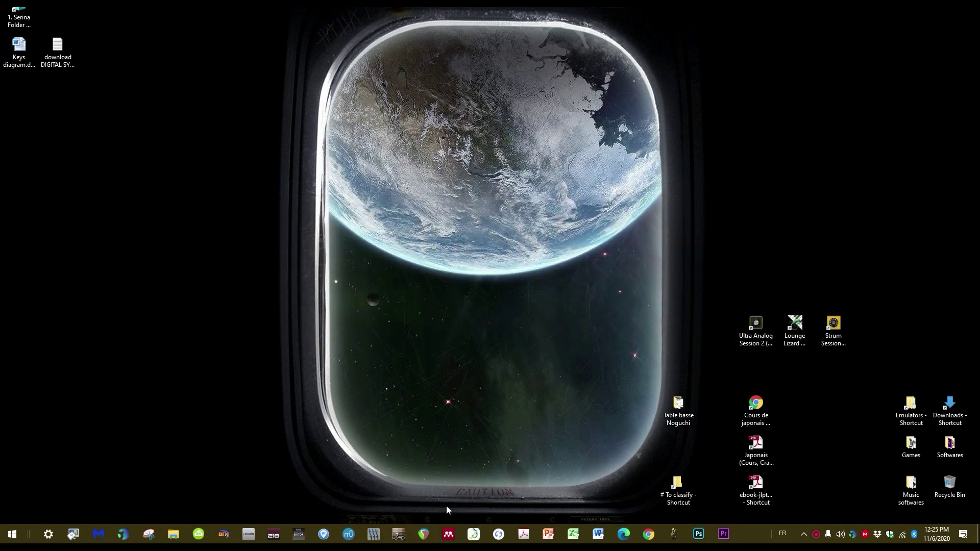
# Step: Switch to Chrome and search Google for "korg nankontrol 2 driver", dismissing the consent prompt
pyautogui.click(424, 534)
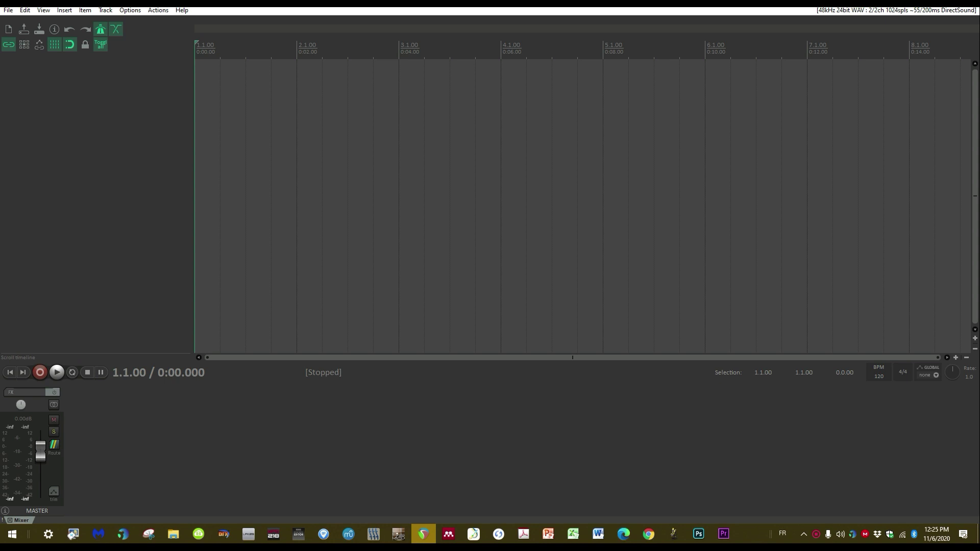
pyautogui.click(423, 534)
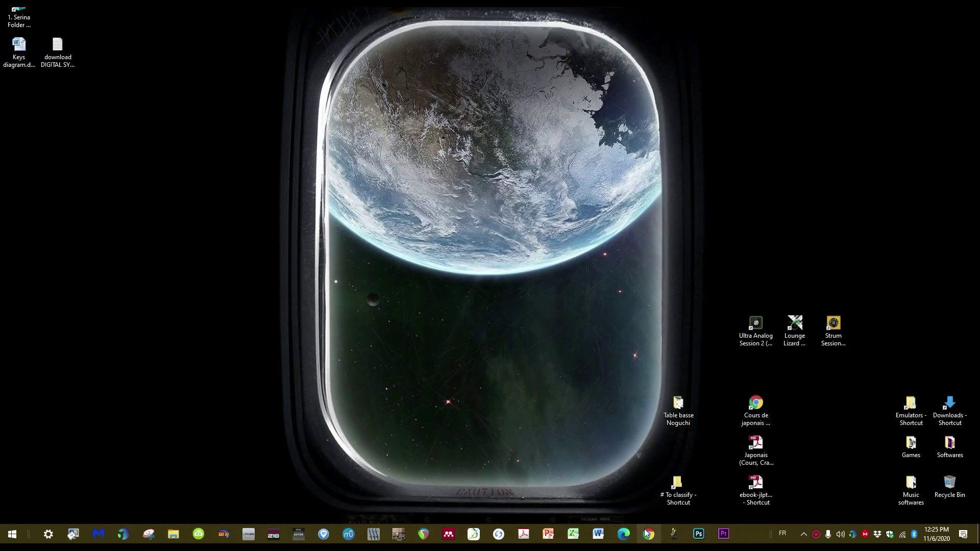
pyautogui.click(648, 534)
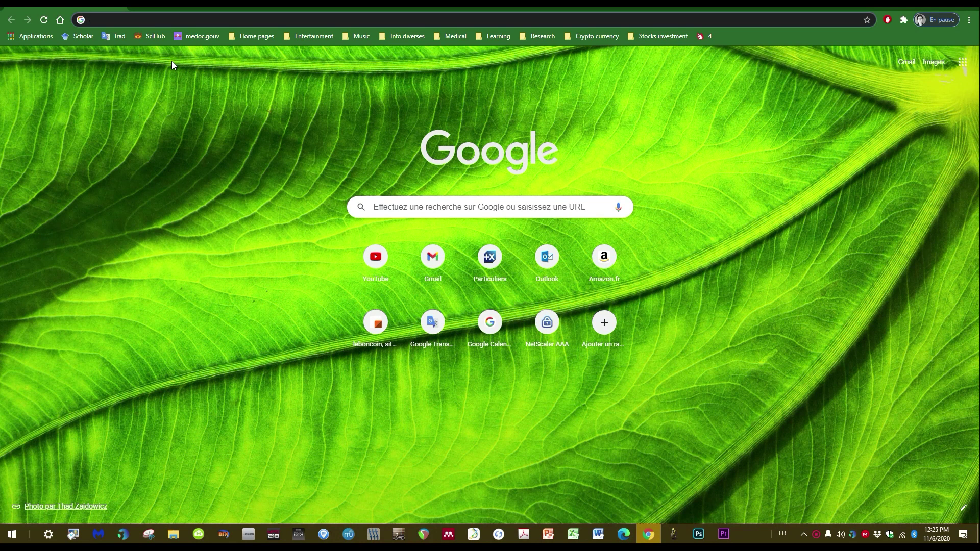
pyautogui.write('korg ')
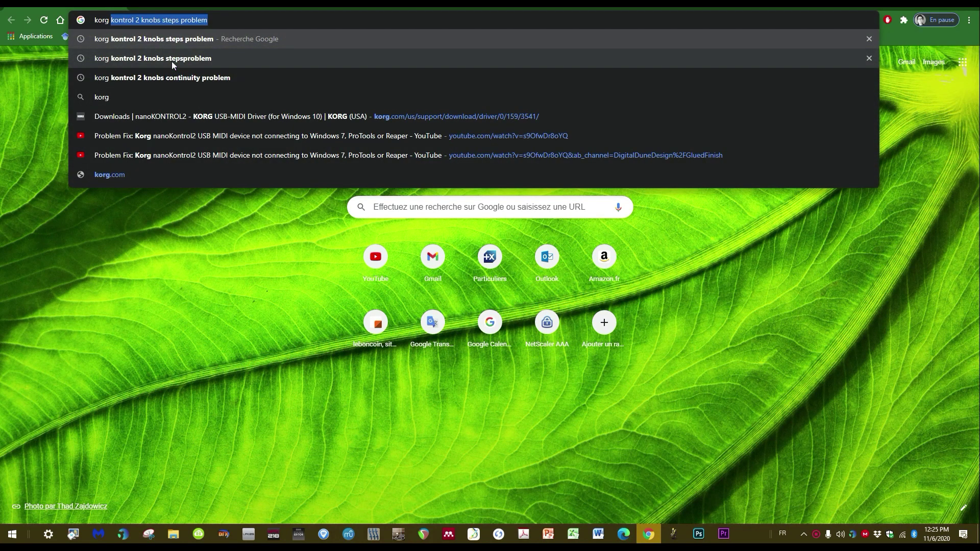
pyautogui.write('nankontrol 2 dr')
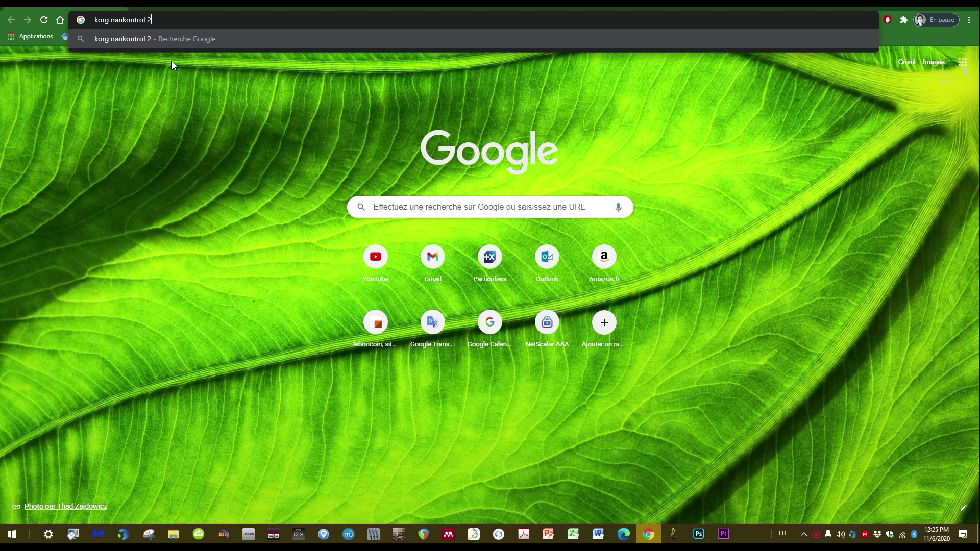
pyautogui.write('iver')
pyautogui.press('Return')
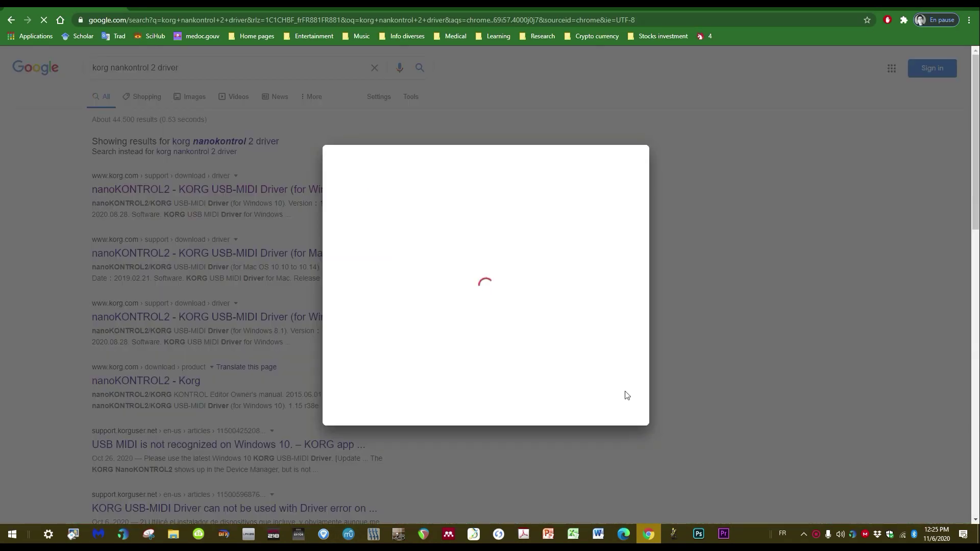
pyautogui.click(626, 414)
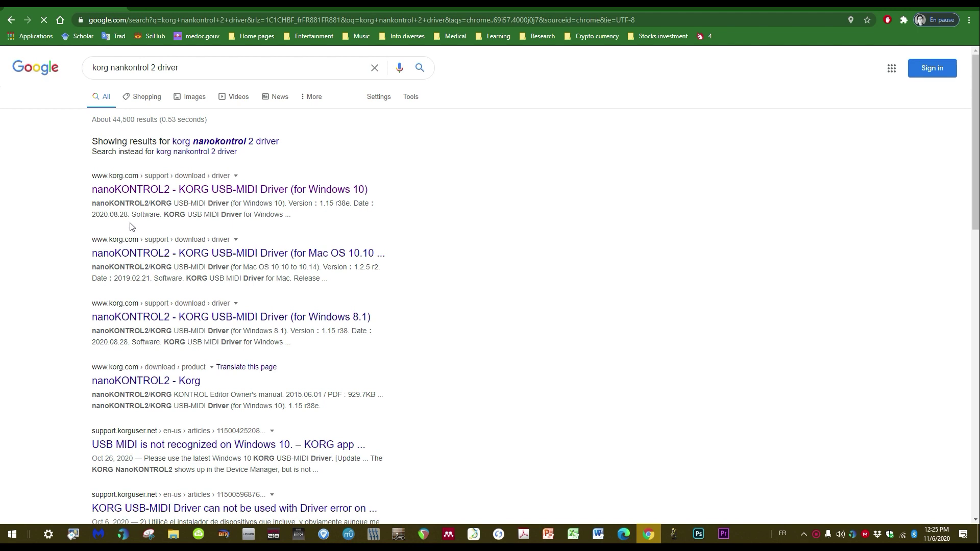
# Step: Open the nanoKONTROL2 KORG USB-MIDI Driver (for Windows 10) result and find the driver file in its Downloads section
pyautogui.click(136, 190)
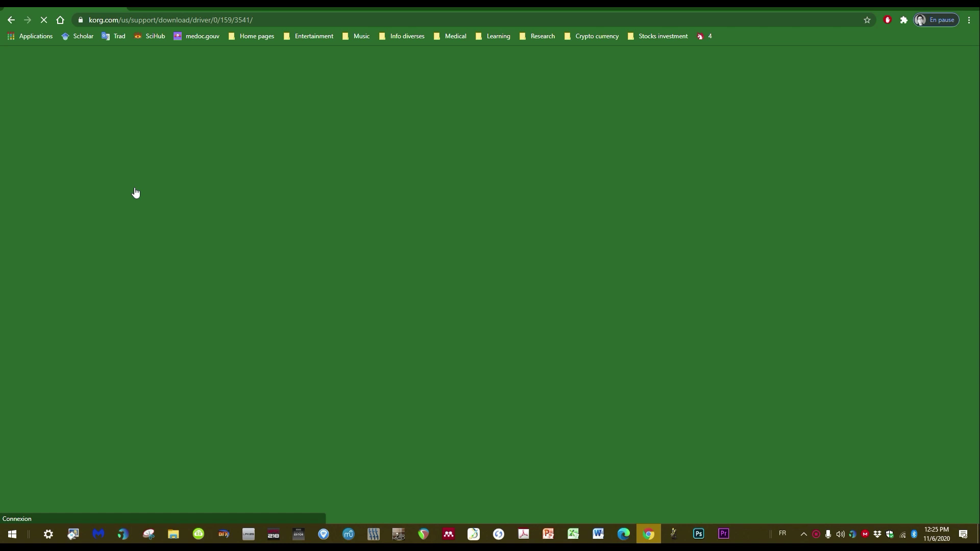
pyautogui.scroll(-15, 272, 198)
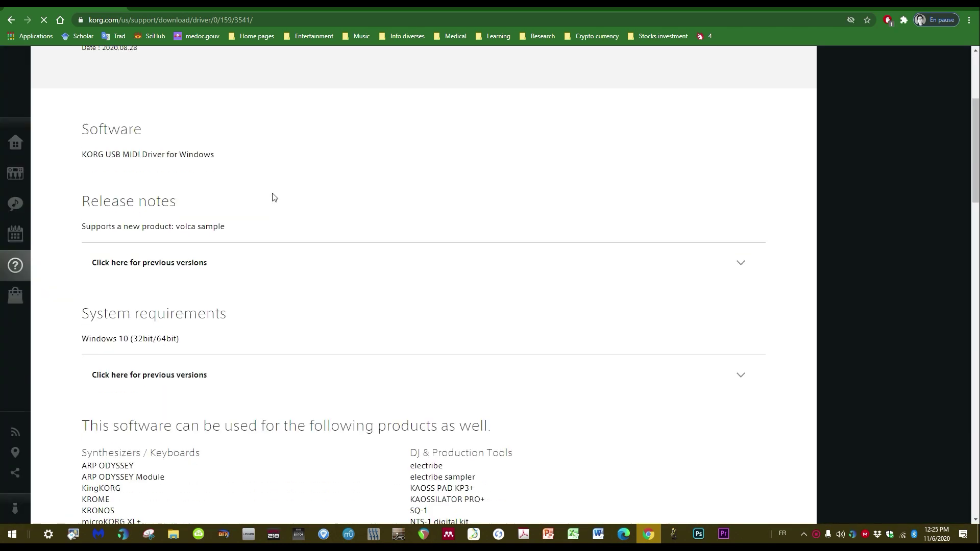
pyautogui.scroll(-10, 272, 198)
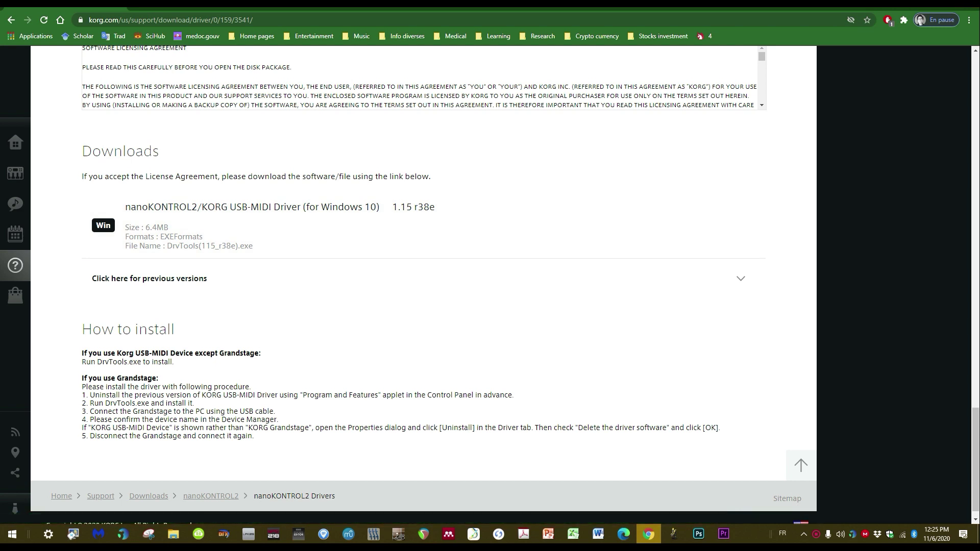
# Step: Search Google in a new tab for "mackie control klinke" and open the Mackie Control Klinke v0.8 thread on the Cockos forum
pyautogui.click(141, 7)
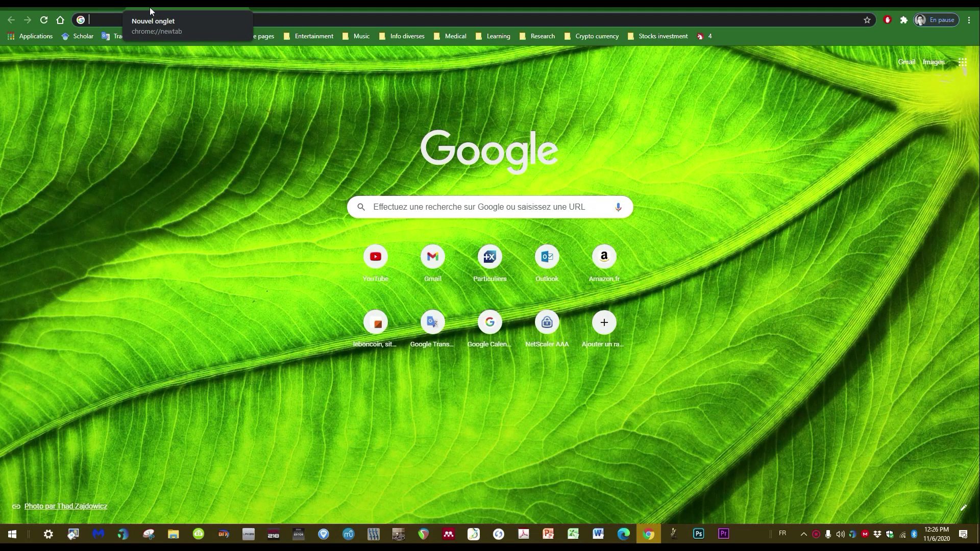
pyautogui.write('mackie contr')
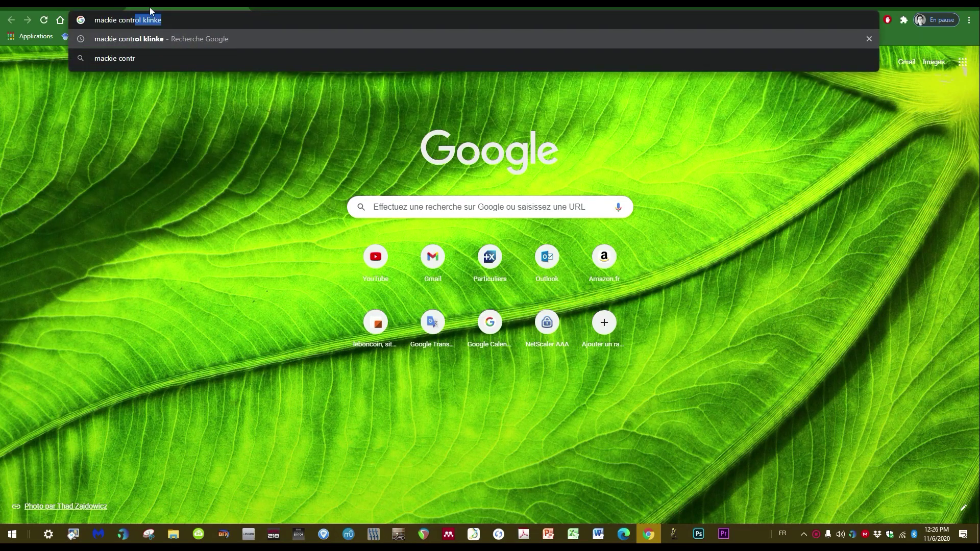
pyautogui.write('ol klinke')
pyautogui.press('Return')
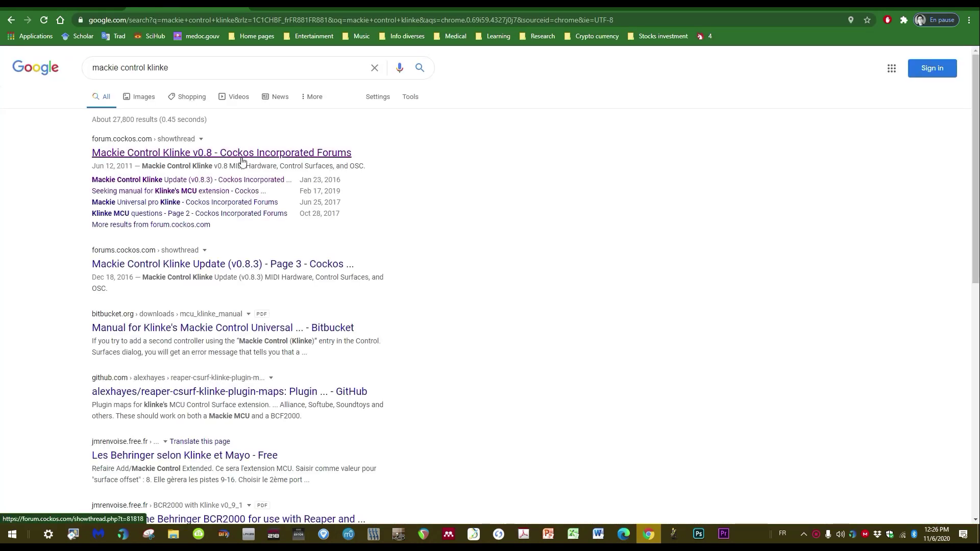
pyautogui.moveTo(74, 154); pyautogui.dragTo(358, 160)
pyautogui.click(376, 157)
pyautogui.click(223, 150)
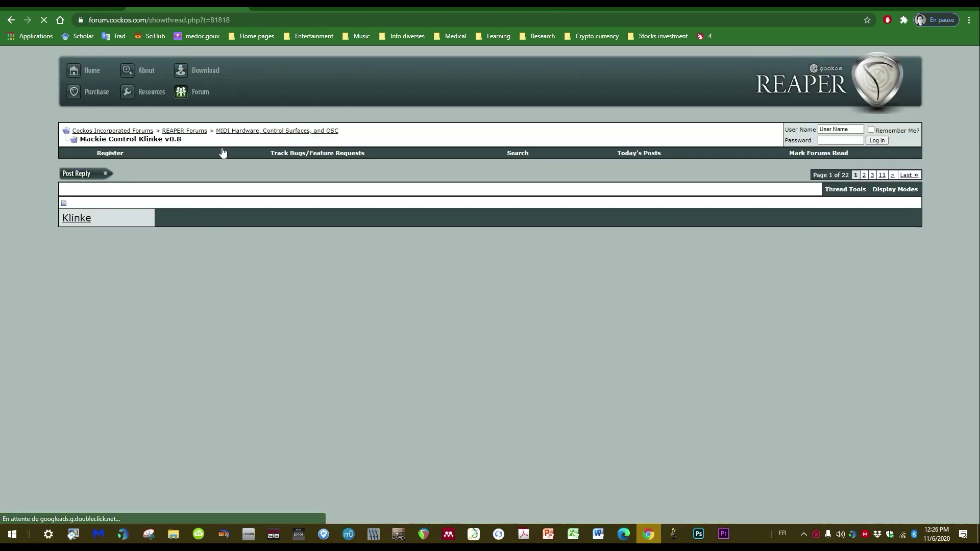
# Step: Download reaper_csurf_mcu_klinke.zip from the bitbucket link in the thread's first post and save it in Downloads
pyautogui.scroll(-2, 309, 209)
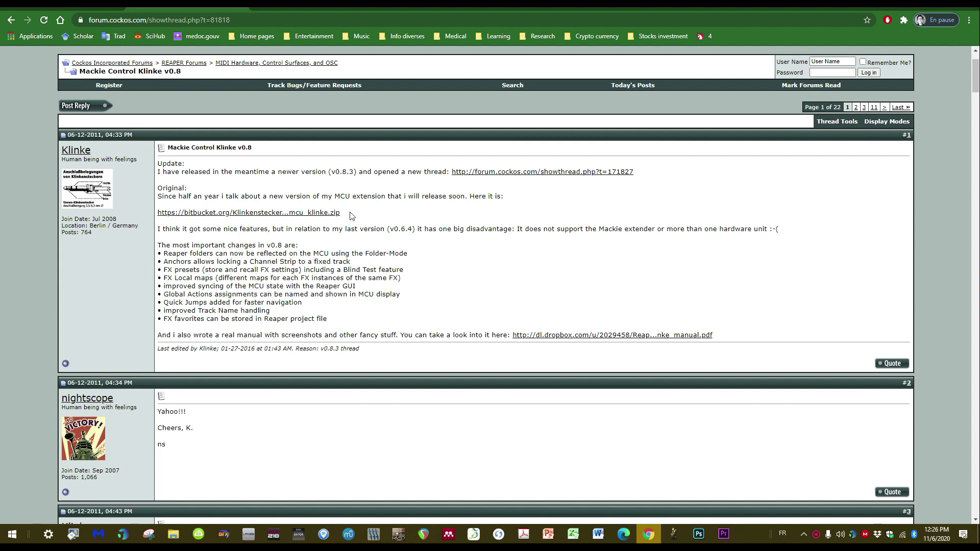
pyautogui.moveTo(335, 213); pyautogui.dragTo(157, 213)
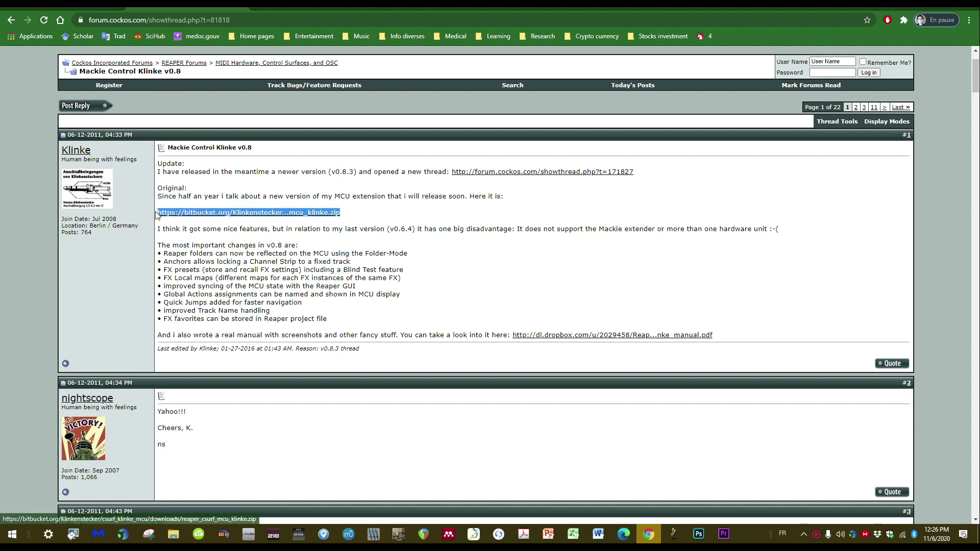
pyautogui.click(178, 203)
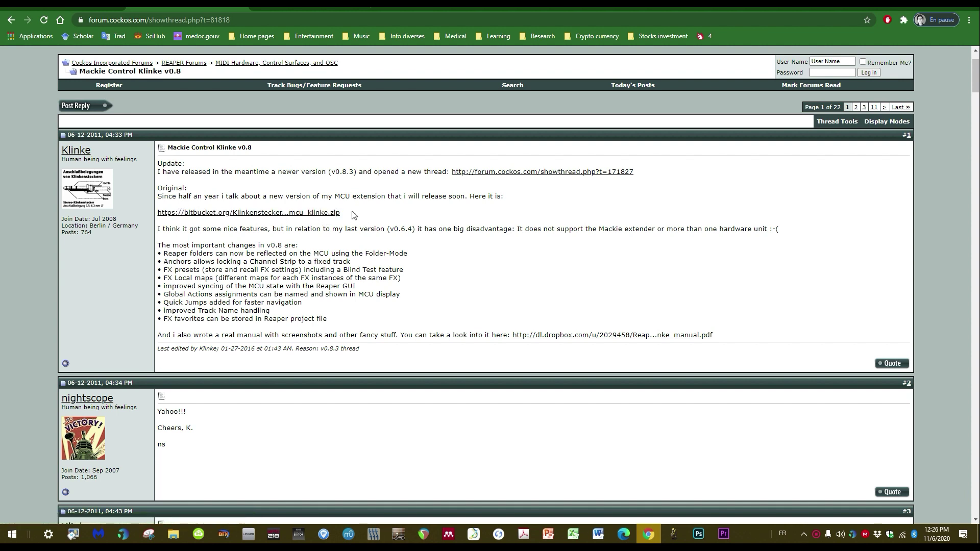
pyautogui.click(242, 214)
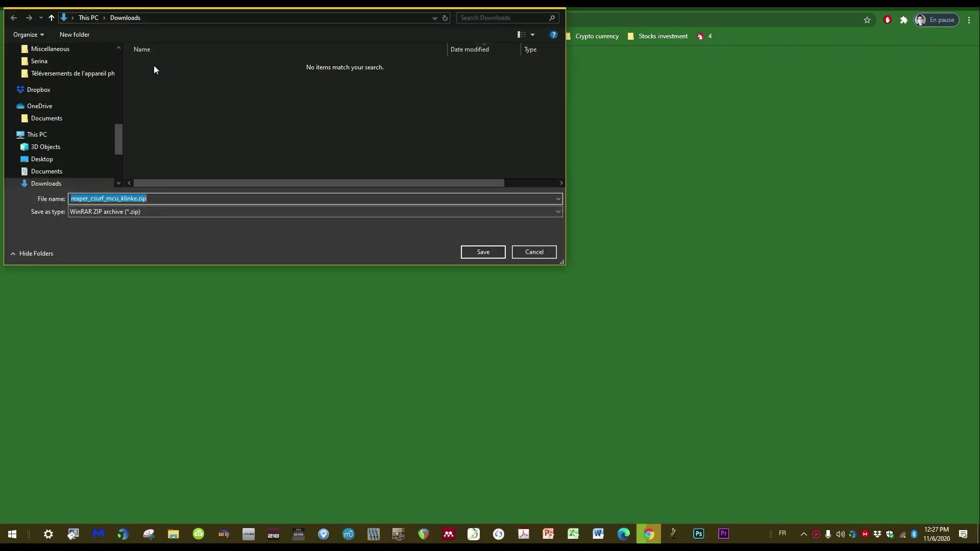
pyautogui.click(483, 251)
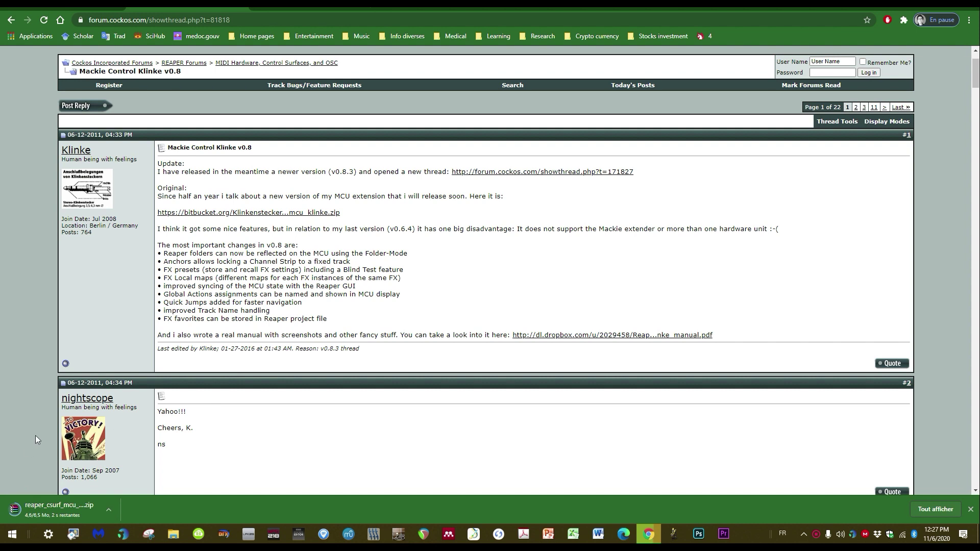
# Step: Show the downloaded reaper_csurf_mcu_klinke.zip in its folder and open the archive in WinRAR
pyautogui.rightClick(61, 511)
pyautogui.click(76, 487)
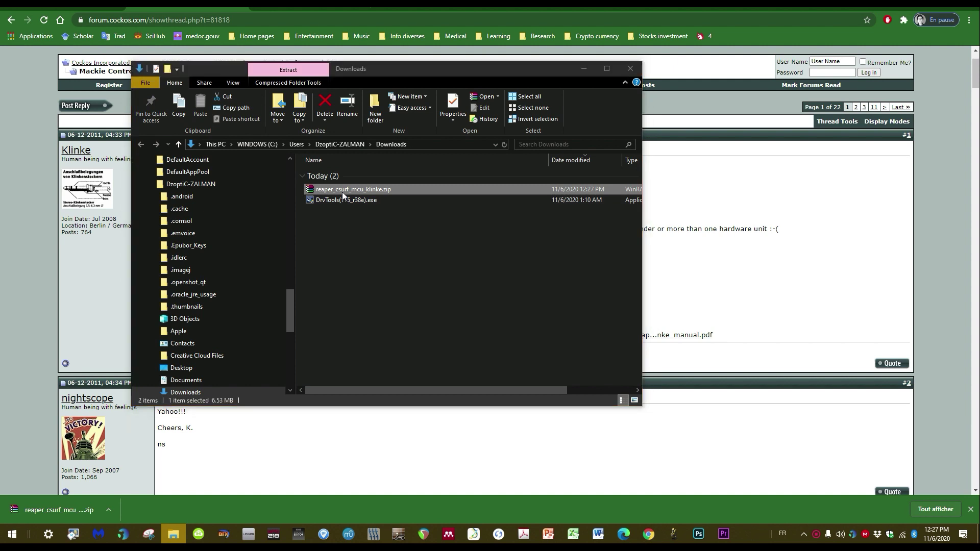
pyautogui.doubleClick(342, 193)
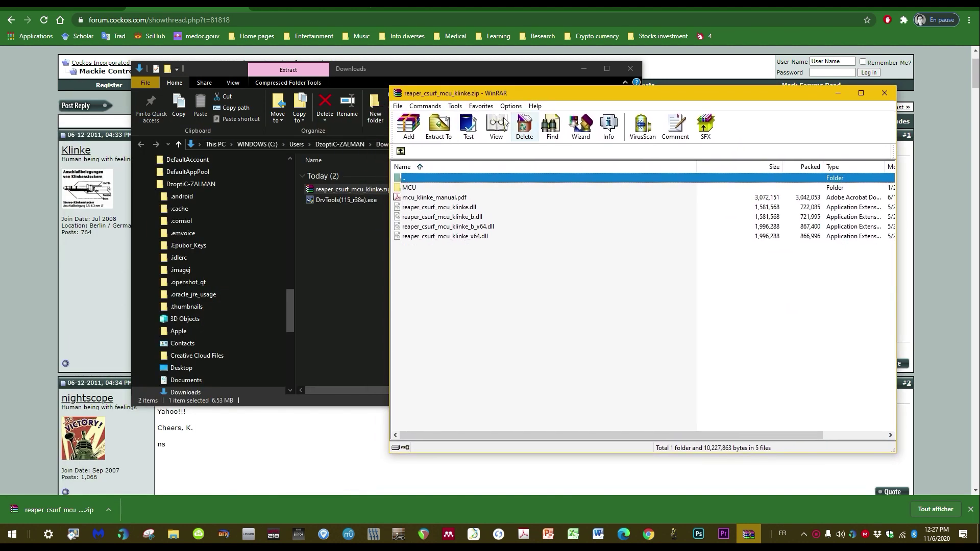
# Step: Return to File Explorer and browse to the WesterDigital2To BOTTOM (G:) drive to locate REAPER's Plugins folder
pyautogui.click(297, 261)
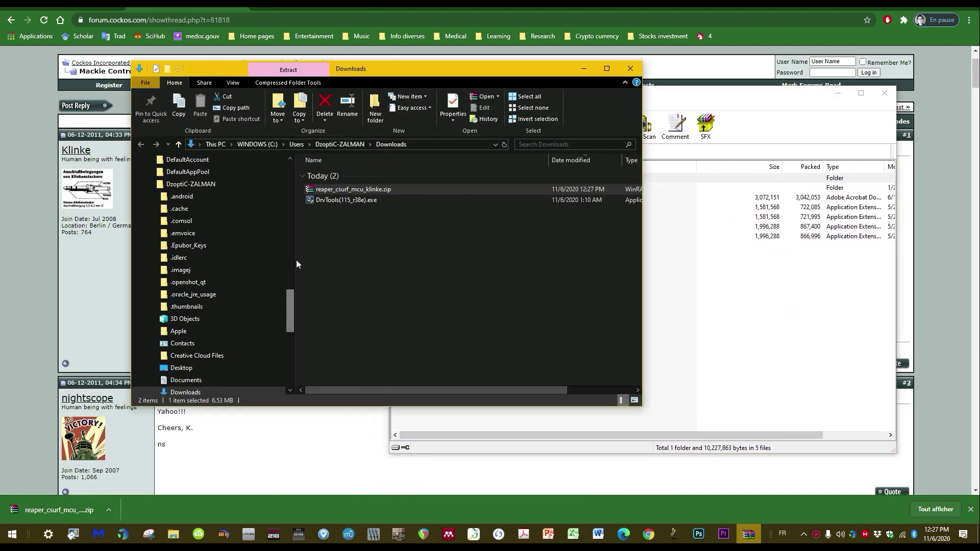
pyautogui.scroll(-8, 291, 245)
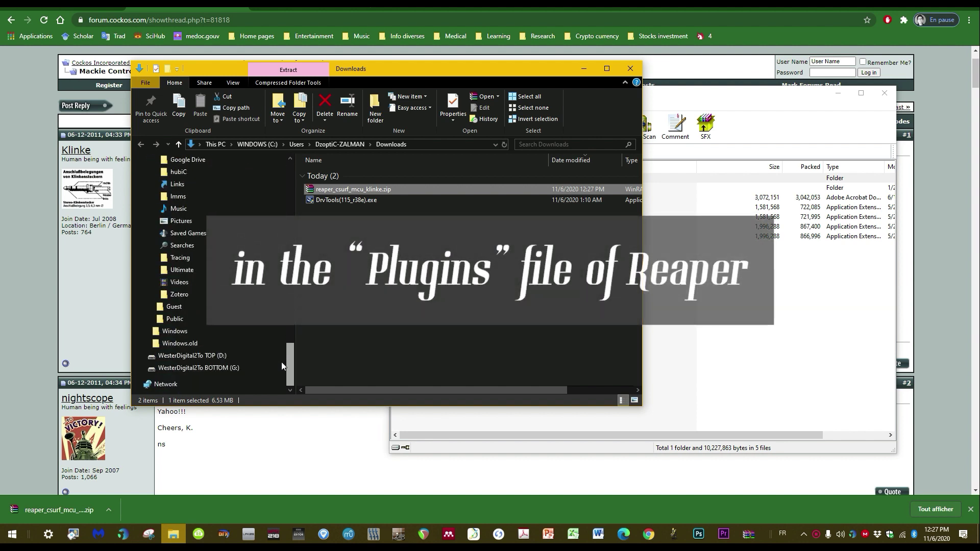
pyautogui.click(235, 368)
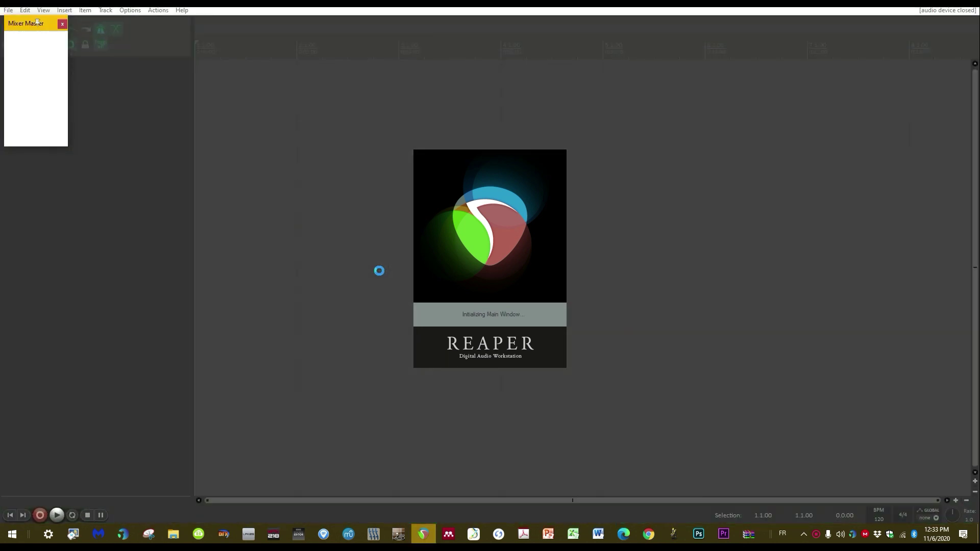
# Step: Open REAPER's MIDI Devices preferences and check that the nanoKONTROL2 1 SLIDER/KNOB input is enabled
pyautogui.click(130, 10)
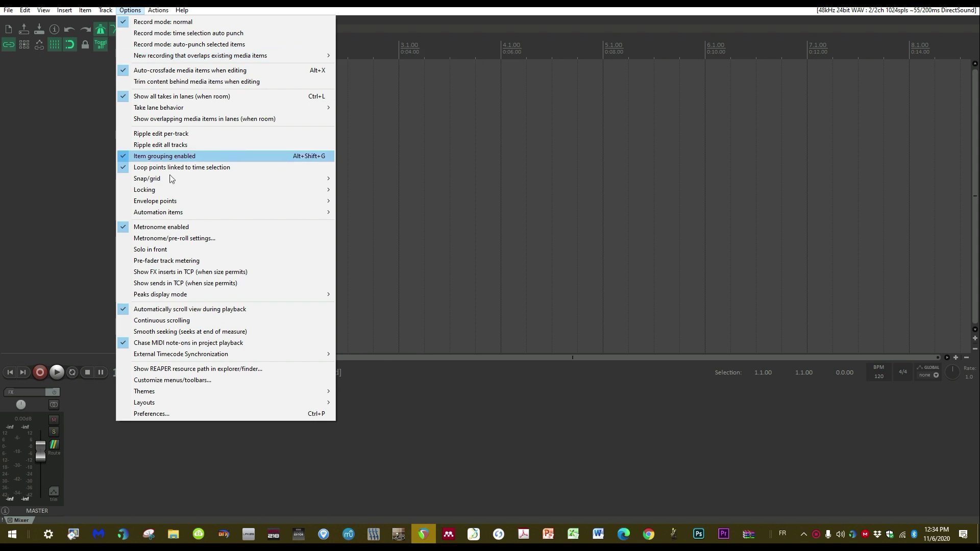
pyautogui.click(164, 414)
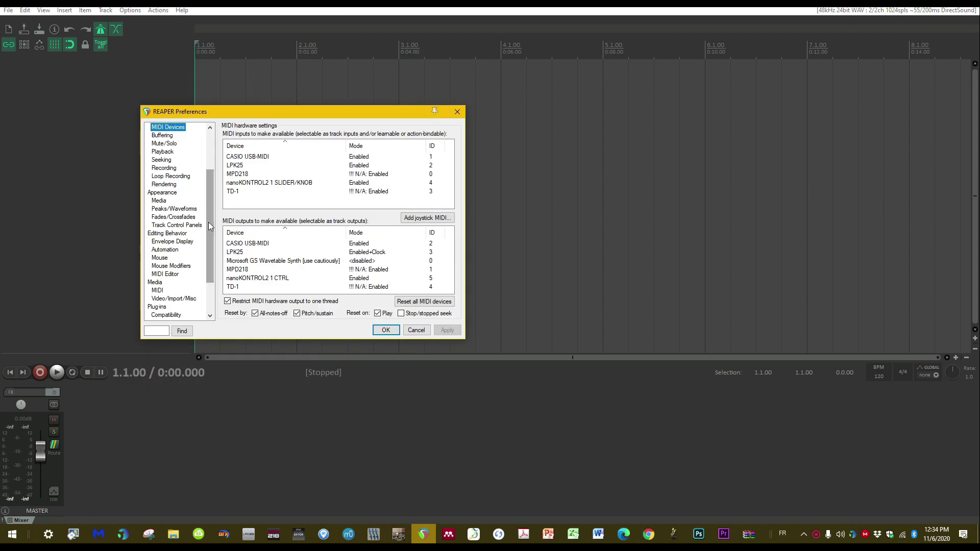
pyautogui.moveTo(209, 222); pyautogui.dragTo(208, 182)
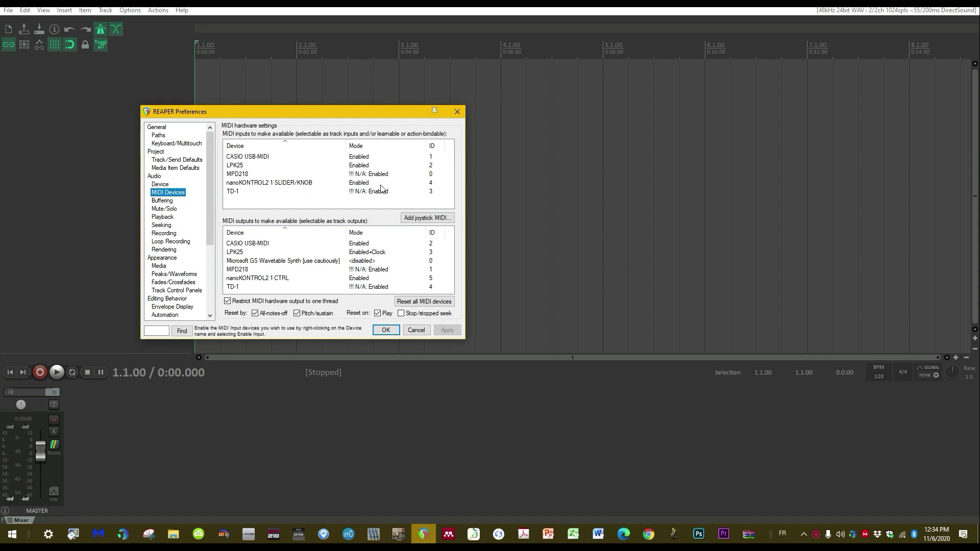
pyautogui.rightClick(361, 185)
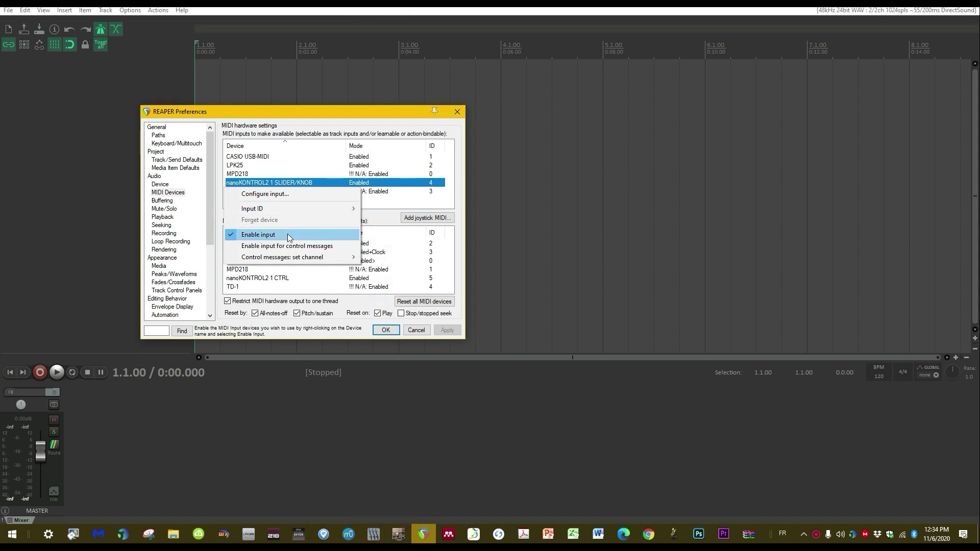
pyautogui.click(266, 238)
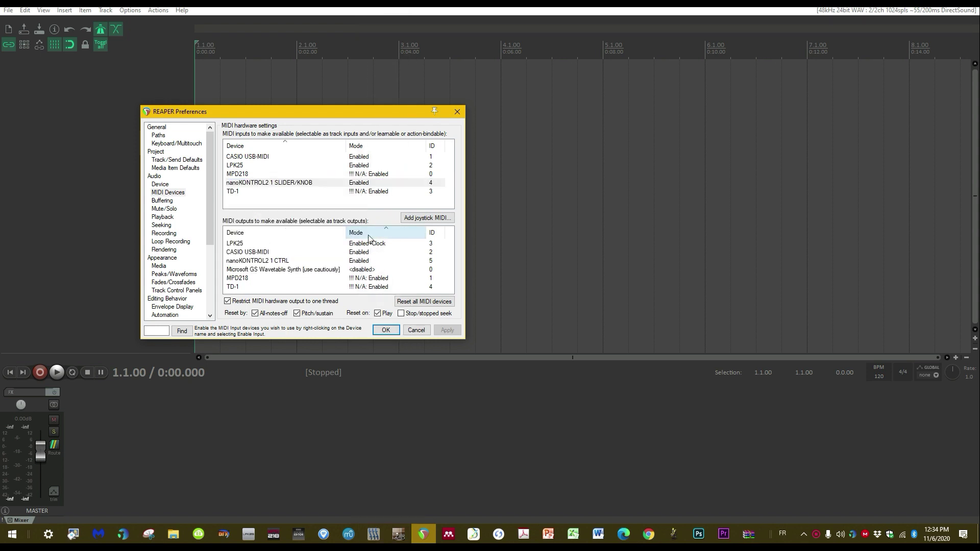
# Step: Sort the MIDI outputs by device and check that the nanoKONTROL2 1 CTRL output is enabled
pyautogui.click(326, 234)
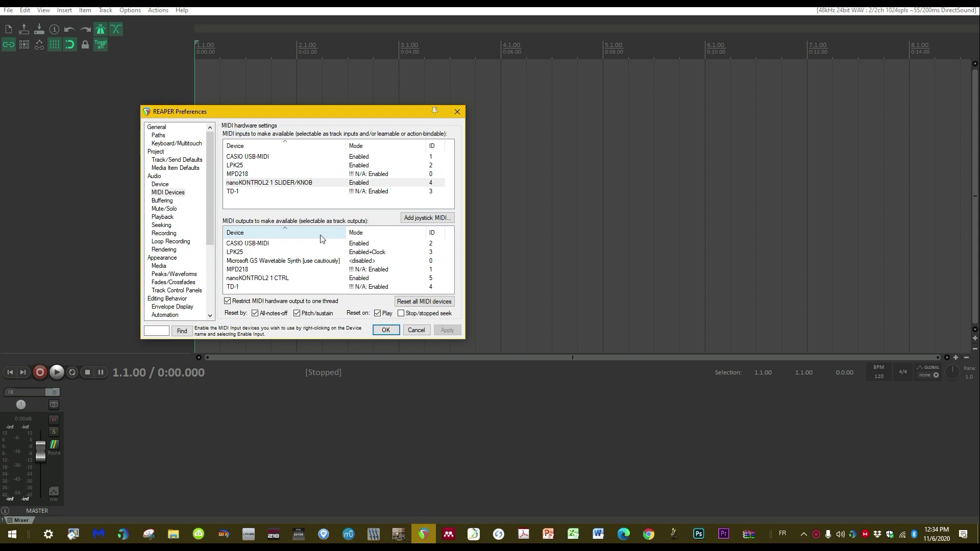
pyautogui.click(291, 278)
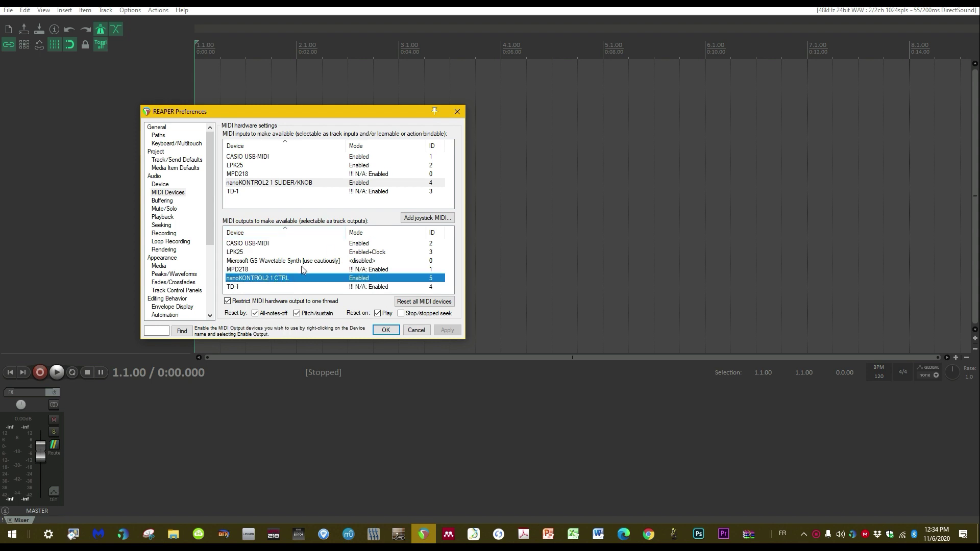
pyautogui.rightClick(361, 282)
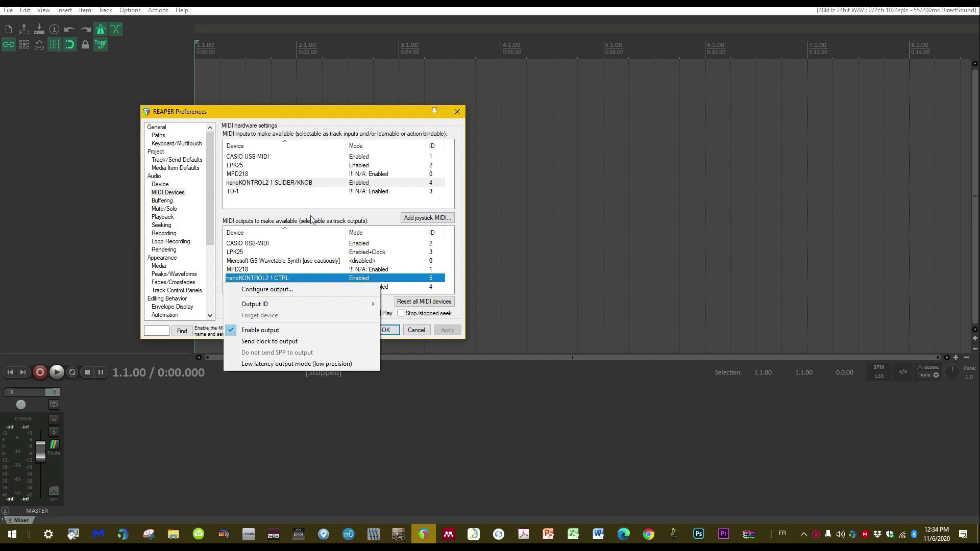
pyautogui.click(311, 219)
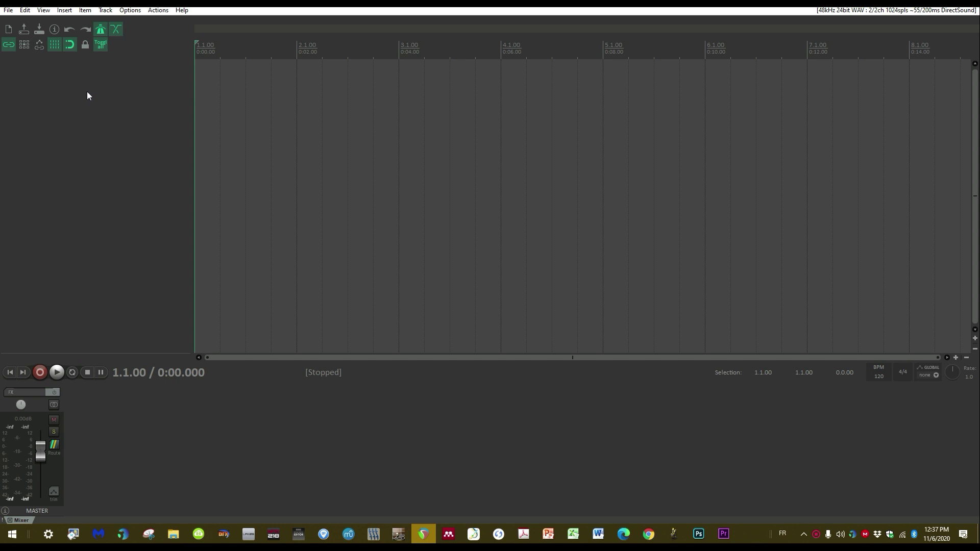
# Step: Add a control surface in the Control/OSC/web preferences and set its mode to Mackie Control (Klinke)
pyautogui.click(130, 10)
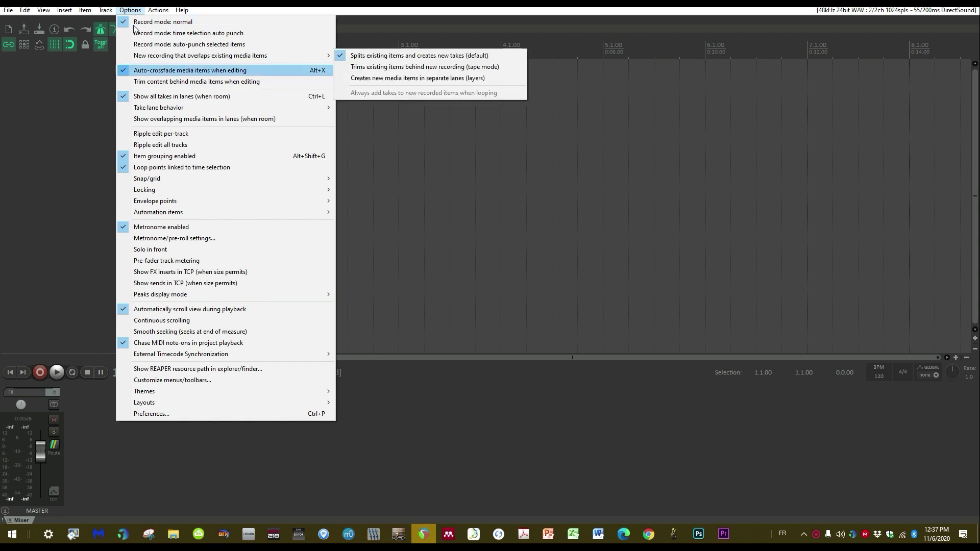
pyautogui.click(153, 412)
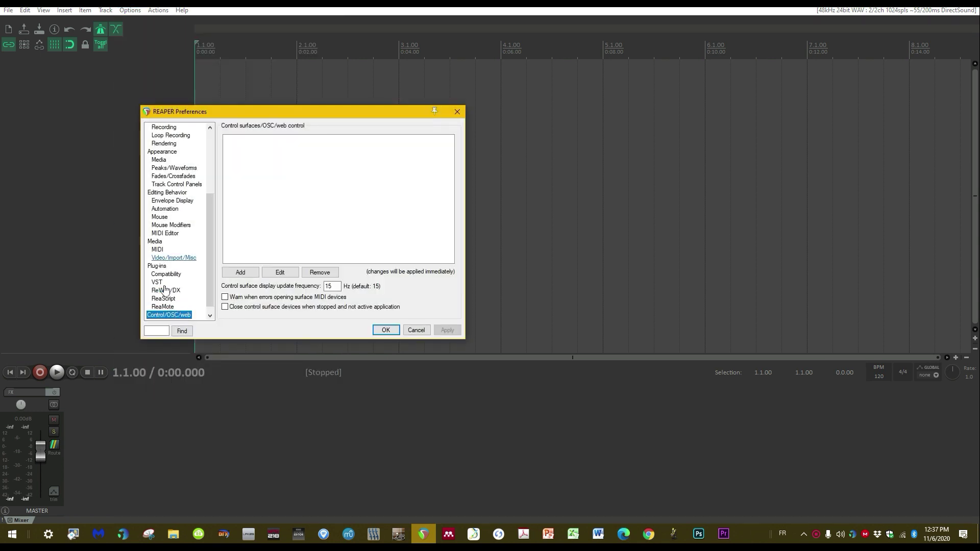
pyautogui.scroll(1, 163, 215)
pyautogui.scroll(-1, 166, 262)
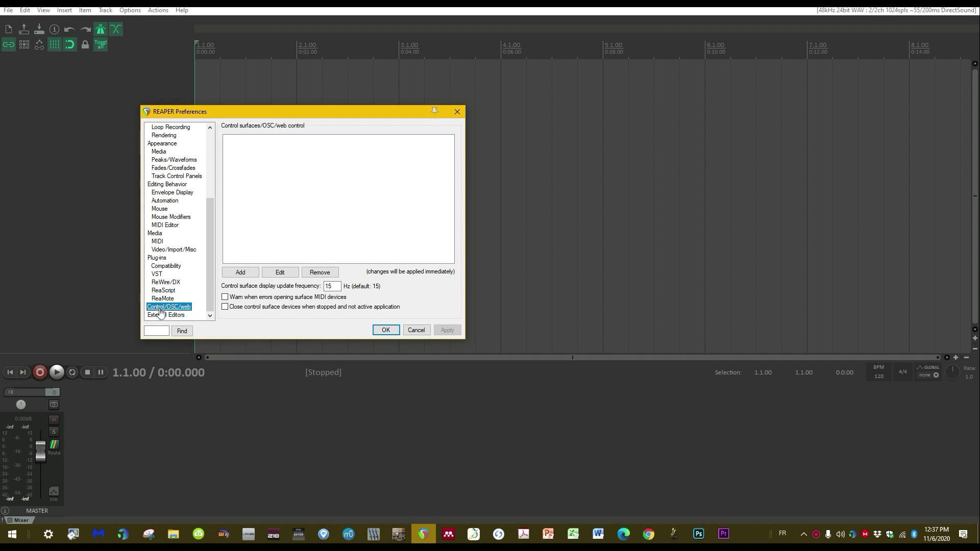
pyautogui.moveTo(281, 112); pyautogui.dragTo(362, 100)
pyautogui.click(310, 246)
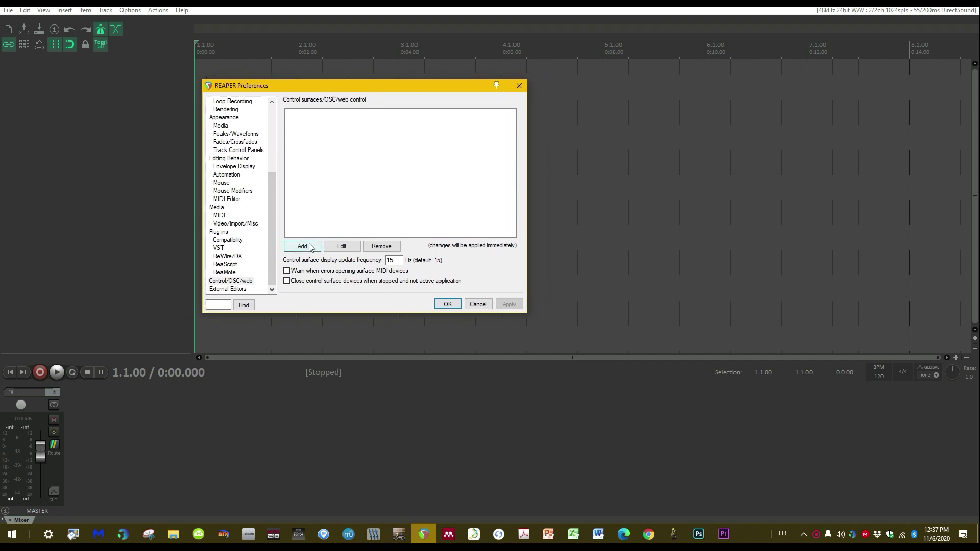
pyautogui.click(432, 171)
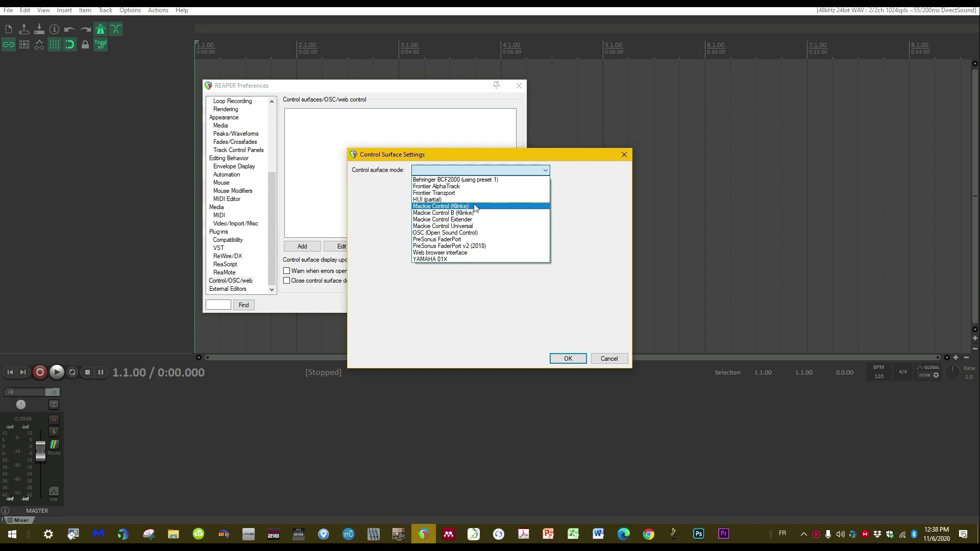
pyautogui.click(474, 206)
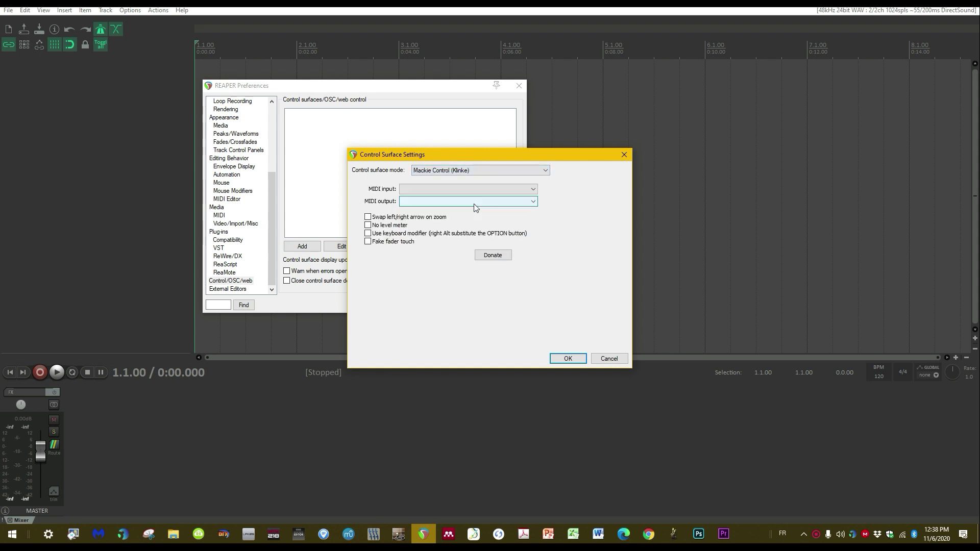
# Step: Set the surface's MIDI input to nanoKONTROL2 1 SLIDER/KNOB and output to nanoKONTROL2 1 CTRL, and apply the preferences
pyautogui.click(448, 186)
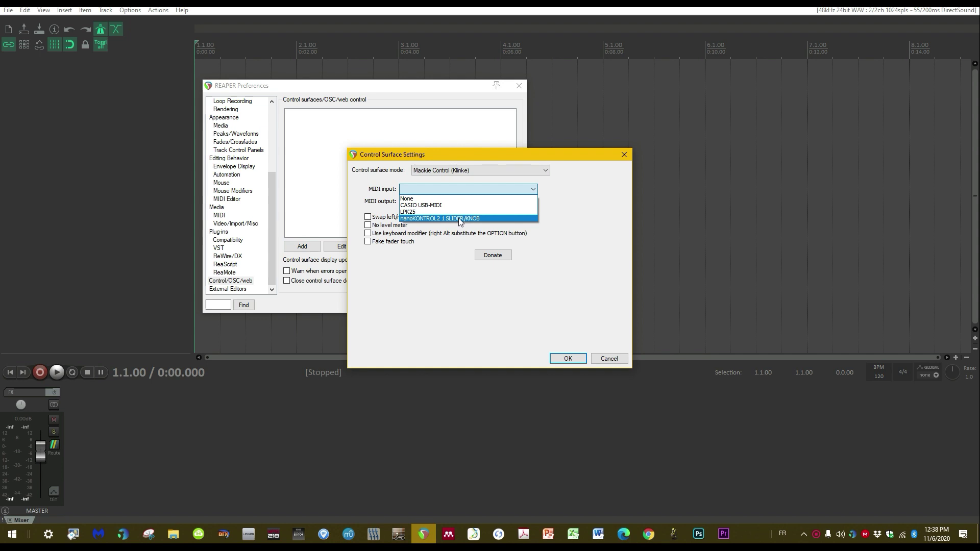
pyautogui.click(458, 218)
pyautogui.click(458, 201)
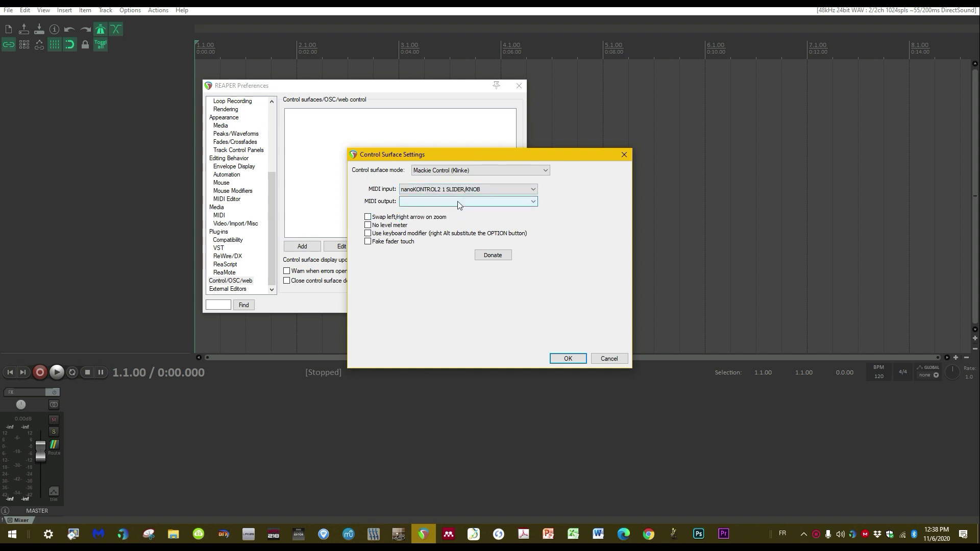
pyautogui.click(455, 235)
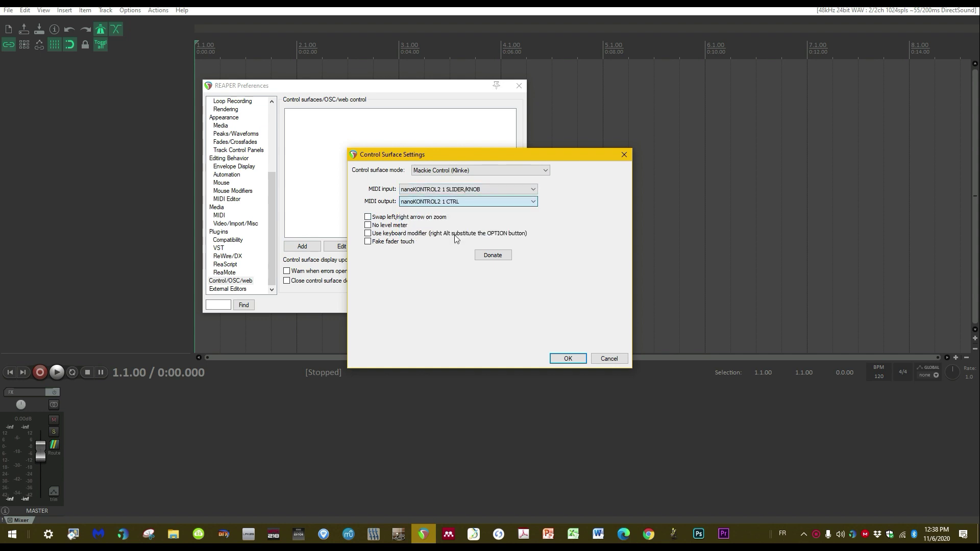
pyautogui.click(566, 359)
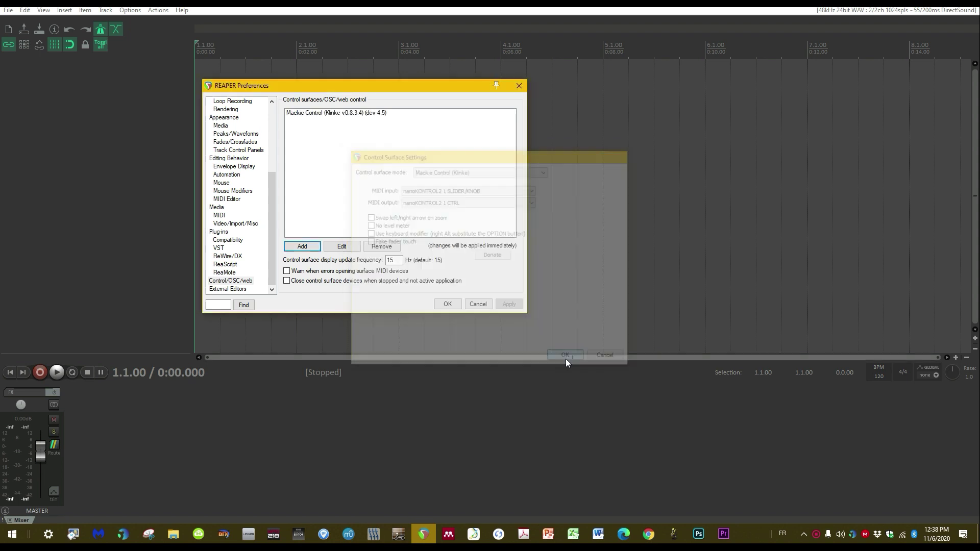
pyautogui.click(447, 304)
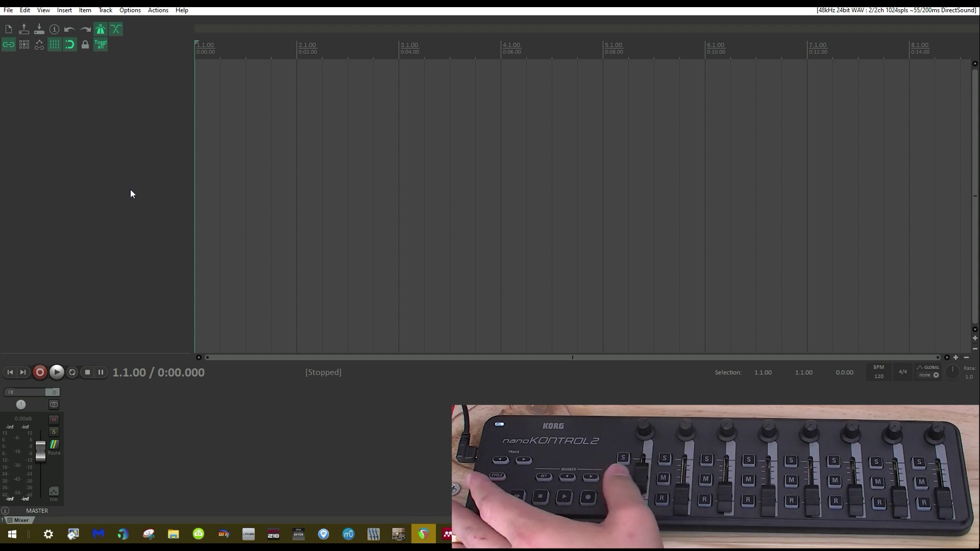
# Step: Insert the 64-bit Xpand!2 (AIR Music Technology) virtual instrument on a new track and reposition its FX window
pyautogui.rightClick(106, 94)
pyautogui.click(134, 121)
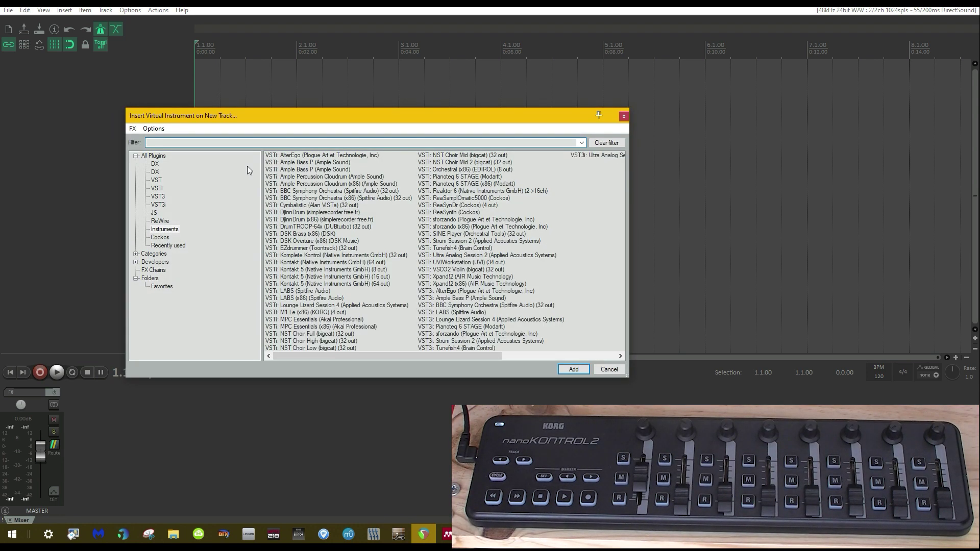
pyautogui.write('xpand')
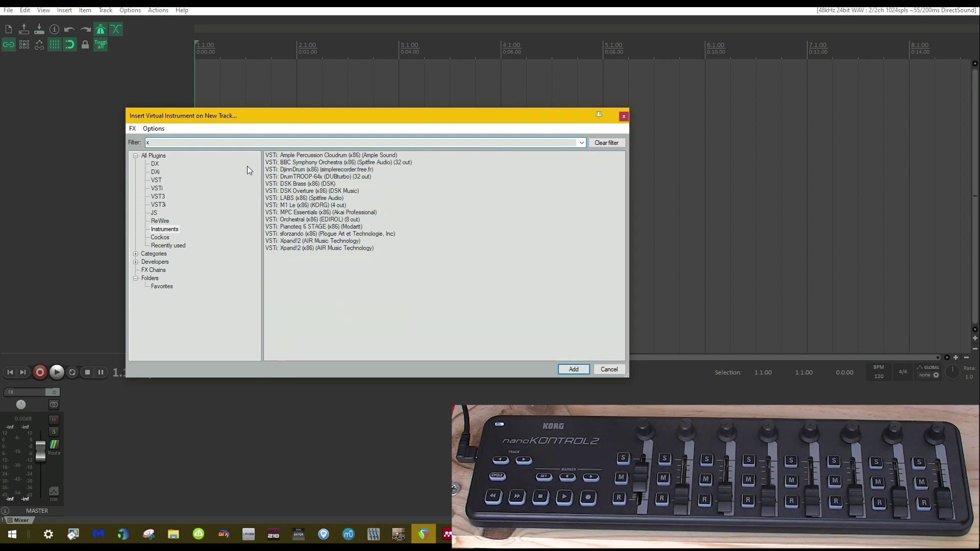
pyautogui.doubleClick(314, 155)
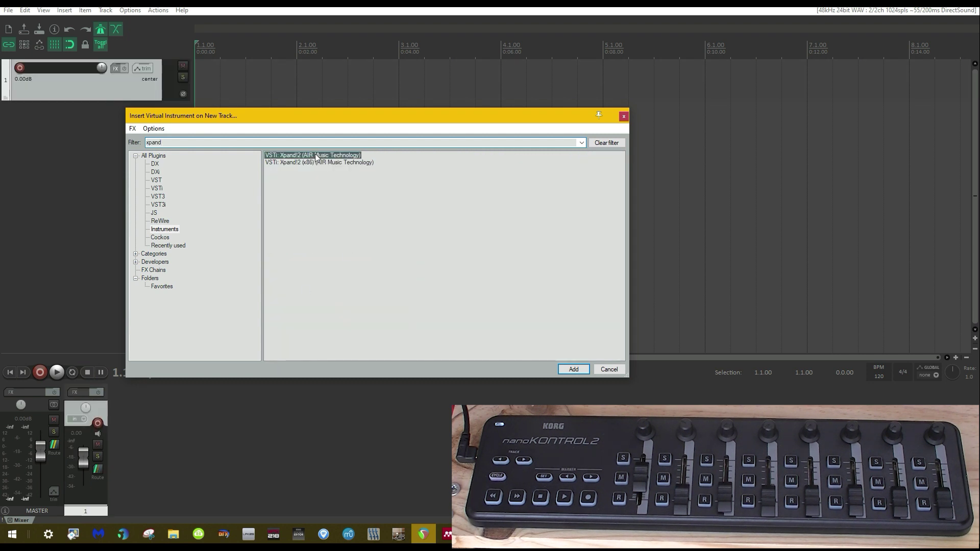
pyautogui.moveTo(315, 31); pyautogui.dragTo(607, 175)
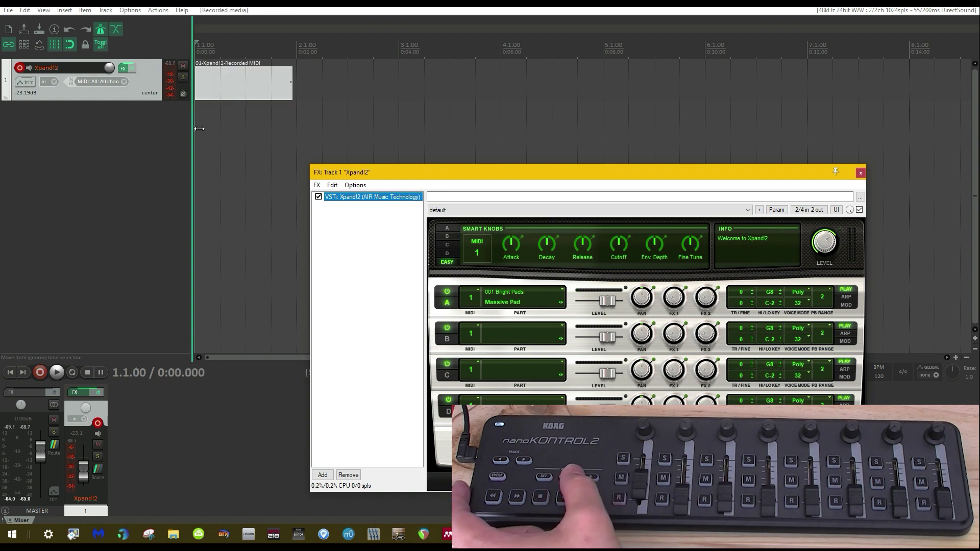
# Step: Add project markers on the timeline at 1.4.00 and 2.4.00
pyautogui.click(263, 34)
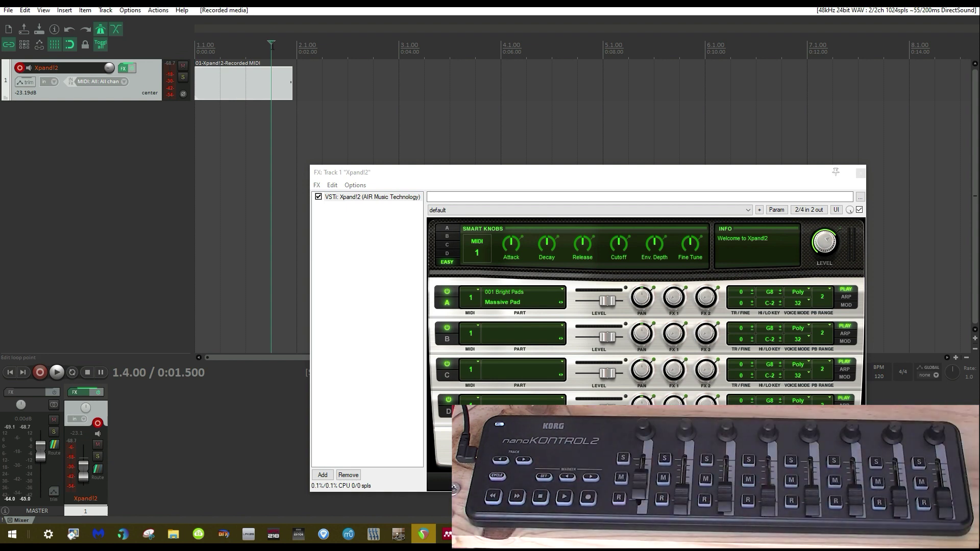
pyautogui.press('Return')
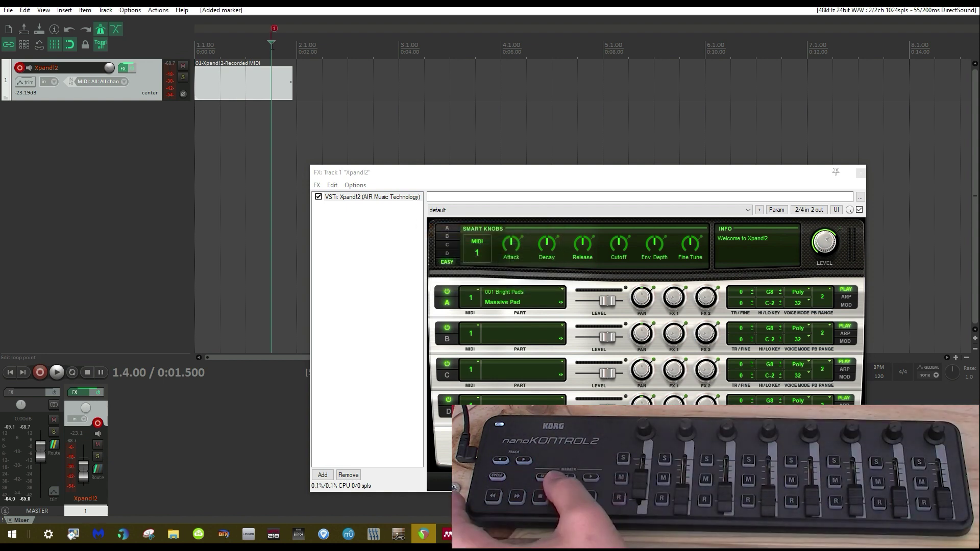
pyautogui.press('Home')
pyautogui.press(']')
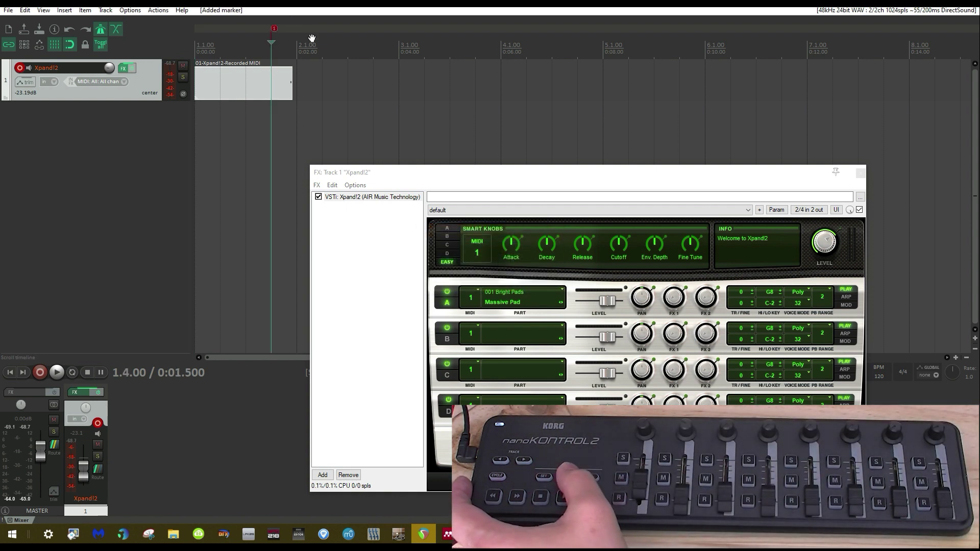
pyautogui.click(373, 44)
pyautogui.press('Return')
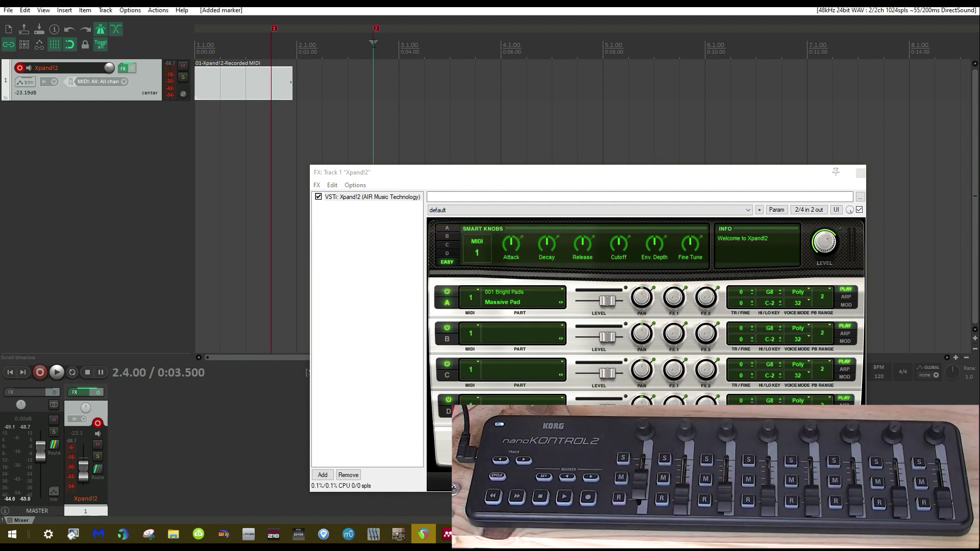
# Step: Jump the edit cursor back and forth between the project start and the markers to test marker navigation
pyautogui.press('[')
pyautogui.press('[')
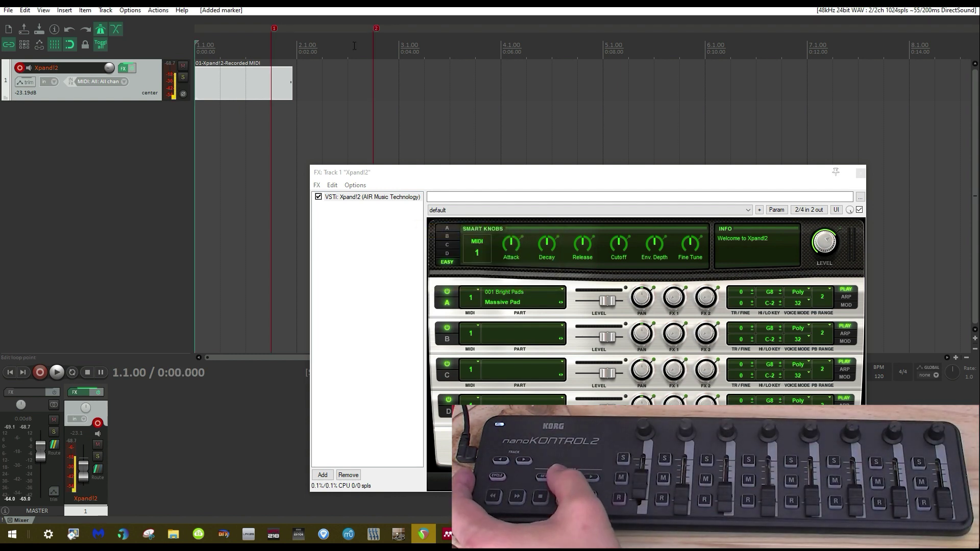
pyautogui.press(']')
pyautogui.press(']')
pyautogui.press('[')
pyautogui.press('[')
pyautogui.press(']')
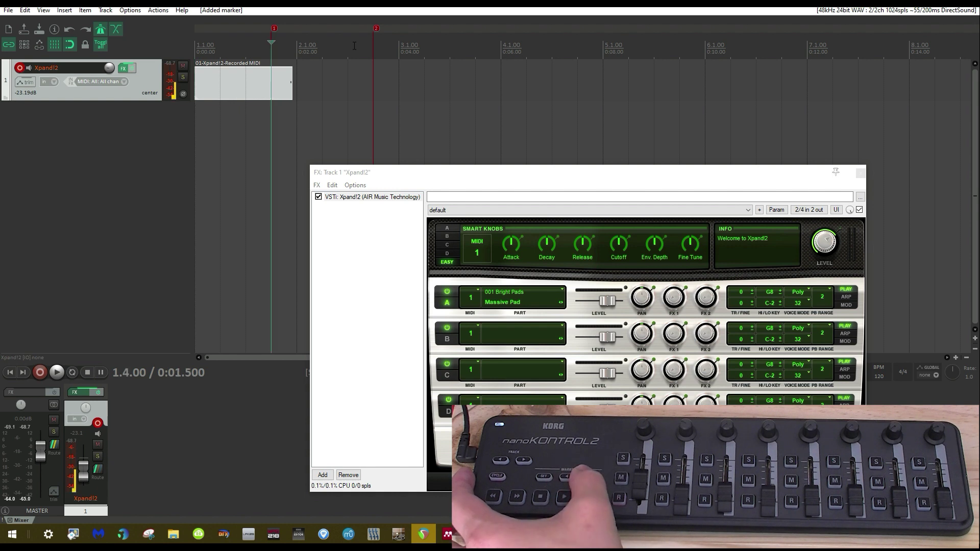
pyautogui.press('[')
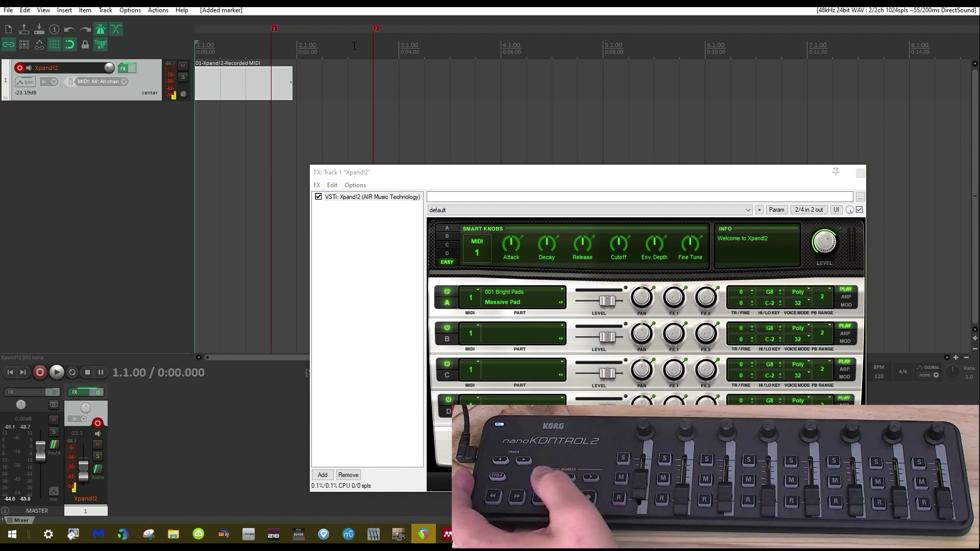
pyautogui.press(']')
pyautogui.press('[')
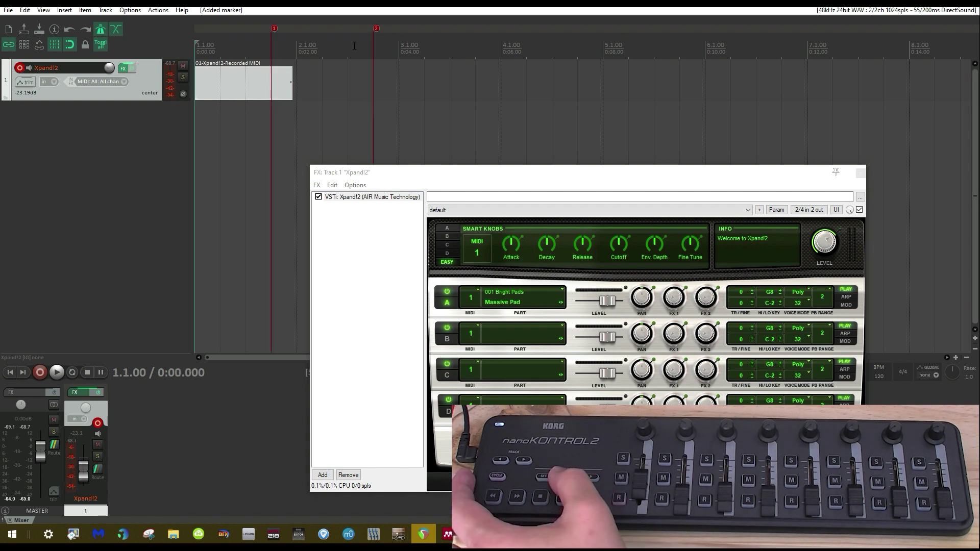
# Step: Load the Solo Violin+ sound from 014 Strings into part A of Xpand!2
pyautogui.moveTo(407, 175); pyautogui.dragTo(312, 115)
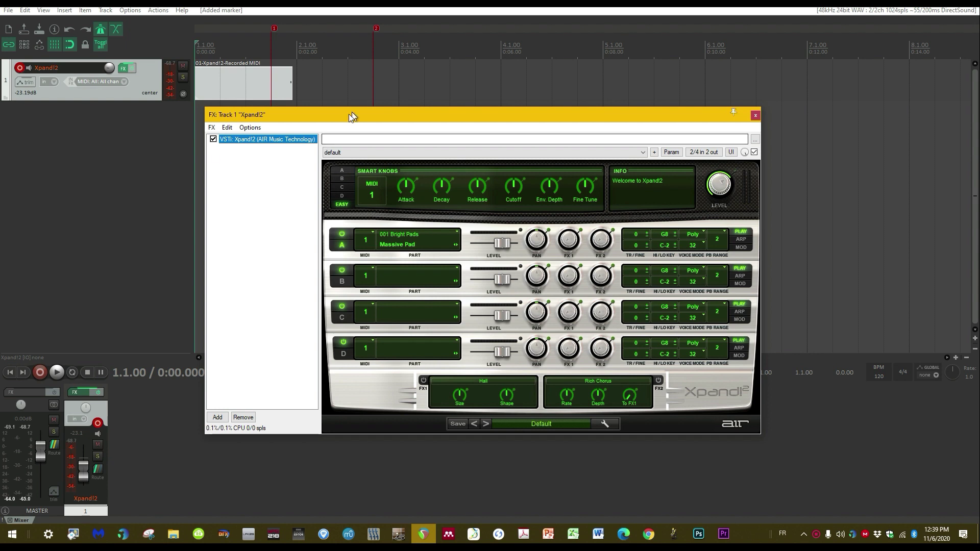
pyautogui.moveTo(343, 118); pyautogui.dragTo(350, 127)
pyautogui.click(385, 259)
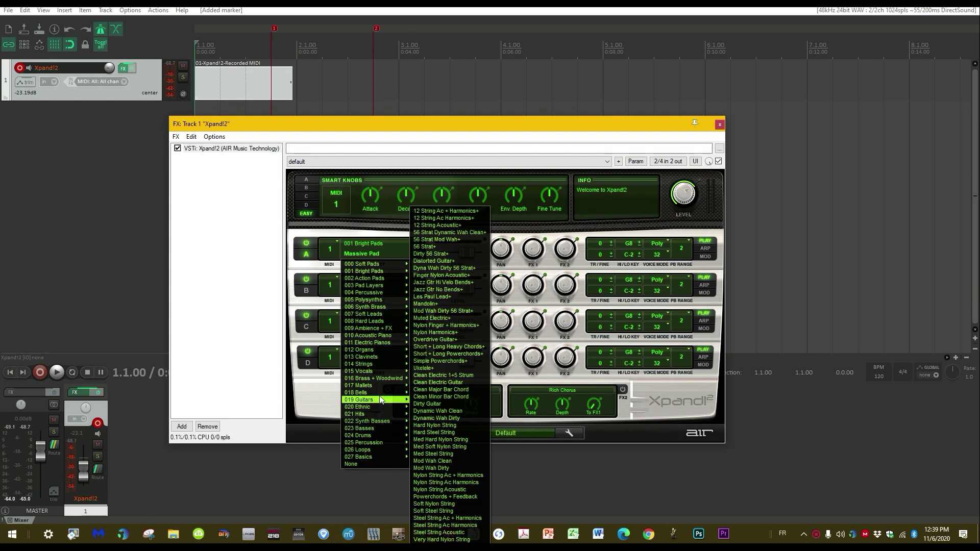
pyautogui.moveTo(378, 363)
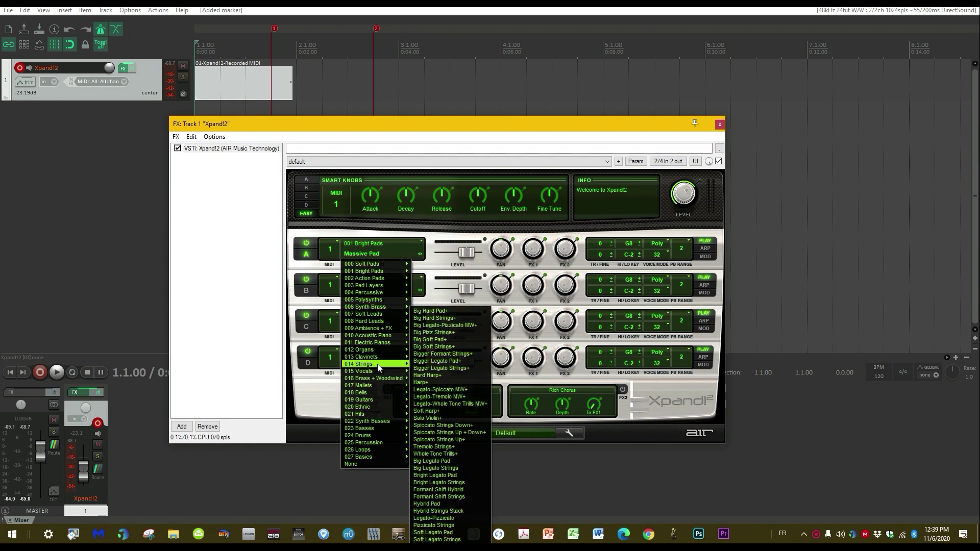
pyautogui.click(437, 418)
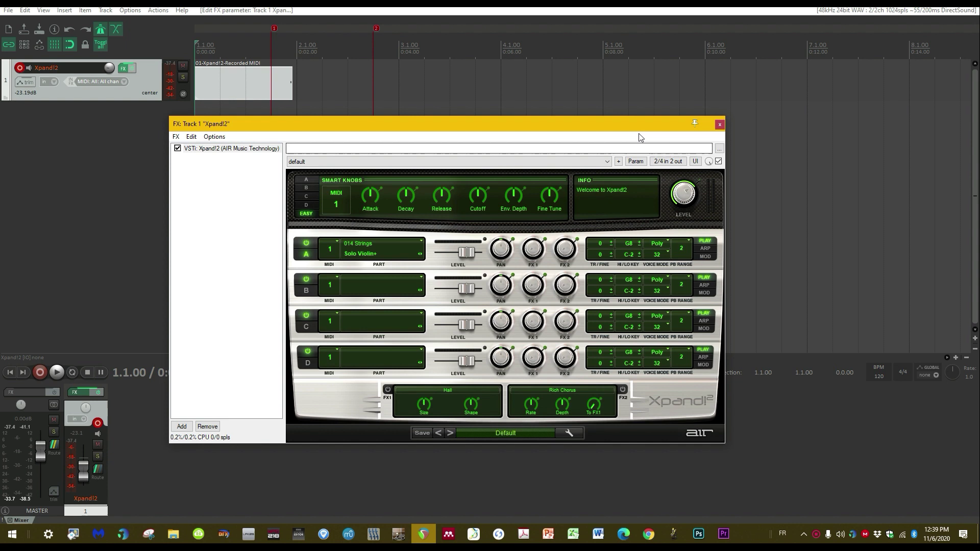
# Step: Try to map Xpand!2's Master Level knob to a nanoKONTROL2 control with Learn MIDI CC
pyautogui.moveTo(638, 124); pyautogui.dragTo(500, 118)
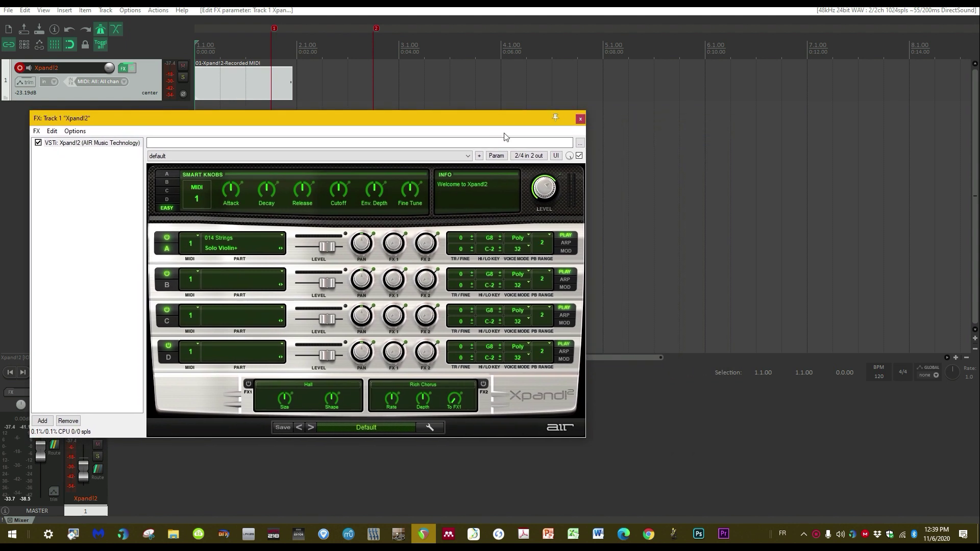
pyautogui.rightClick(546, 189)
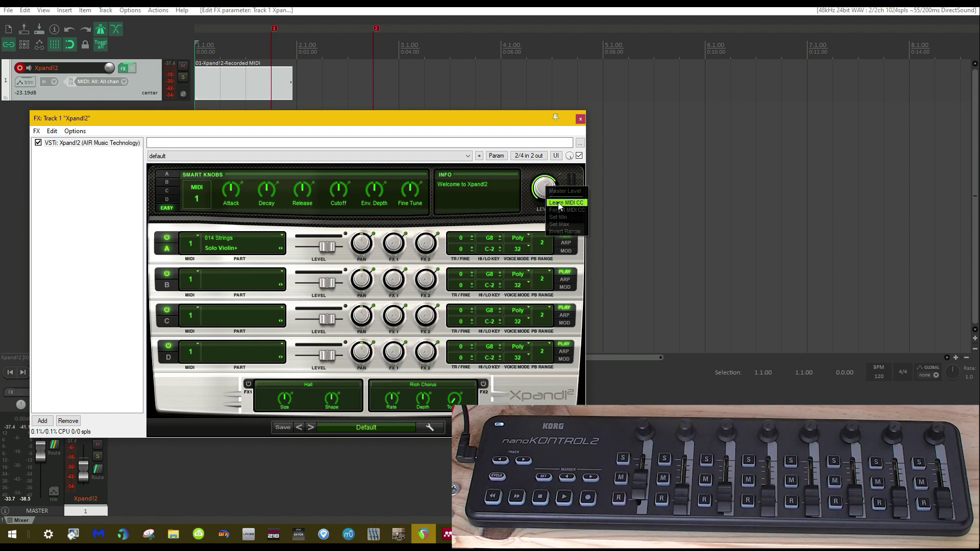
pyautogui.click(558, 203)
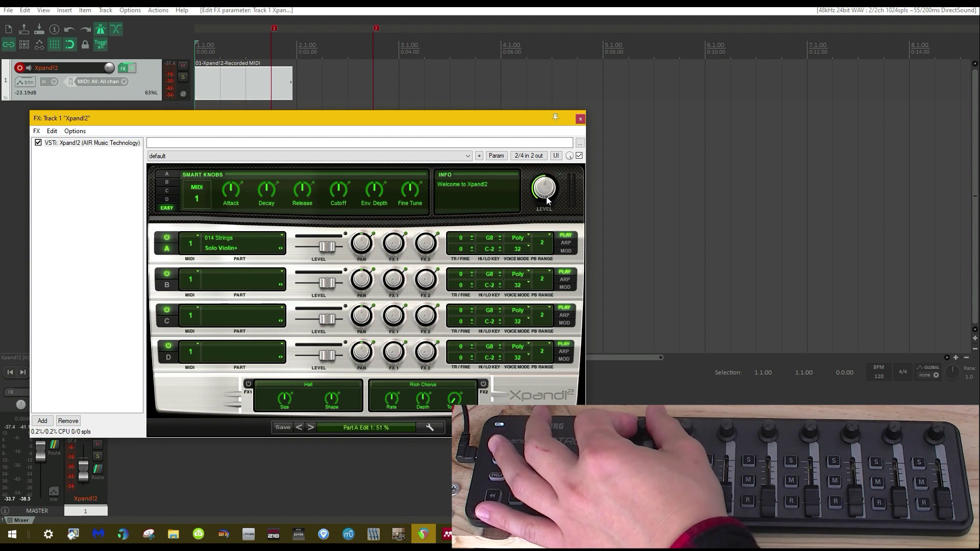
pyautogui.rightClick(543, 192)
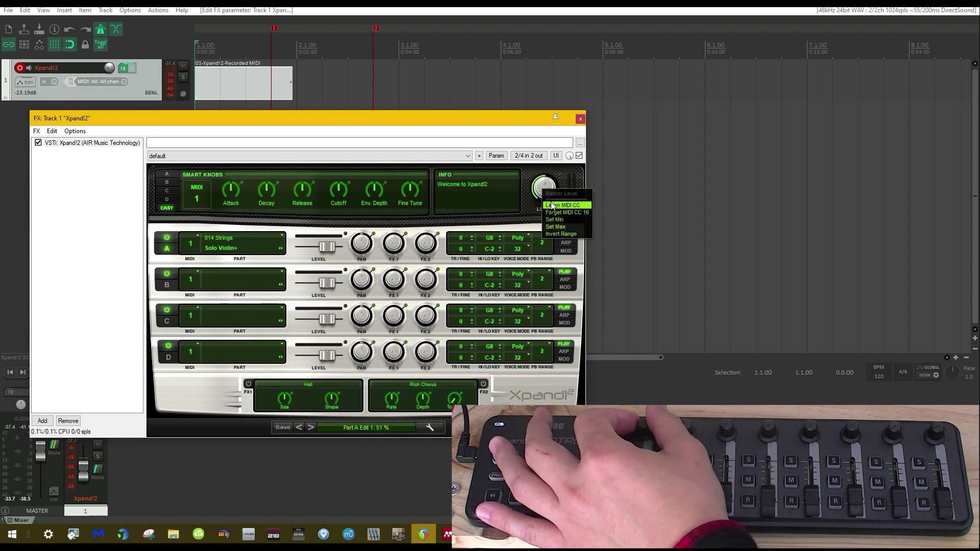
pyautogui.click(551, 205)
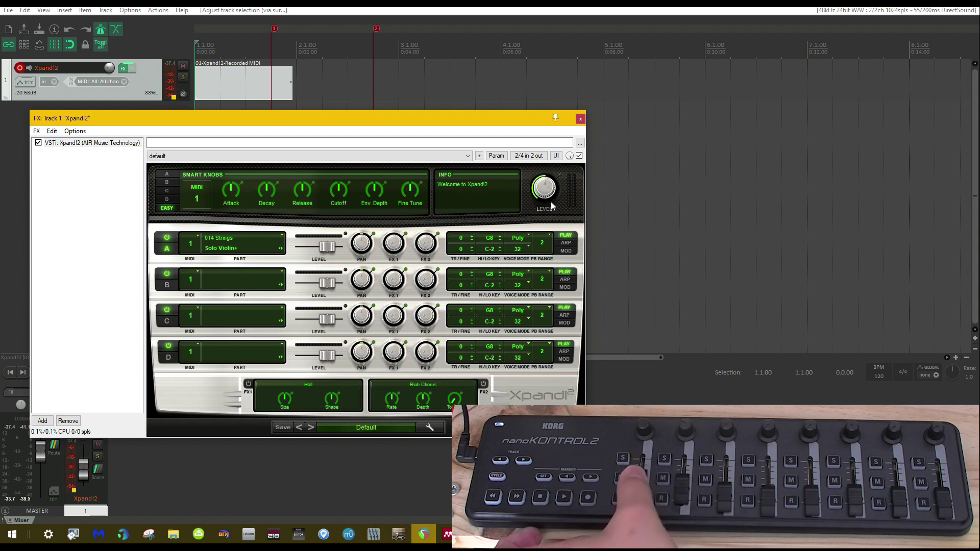
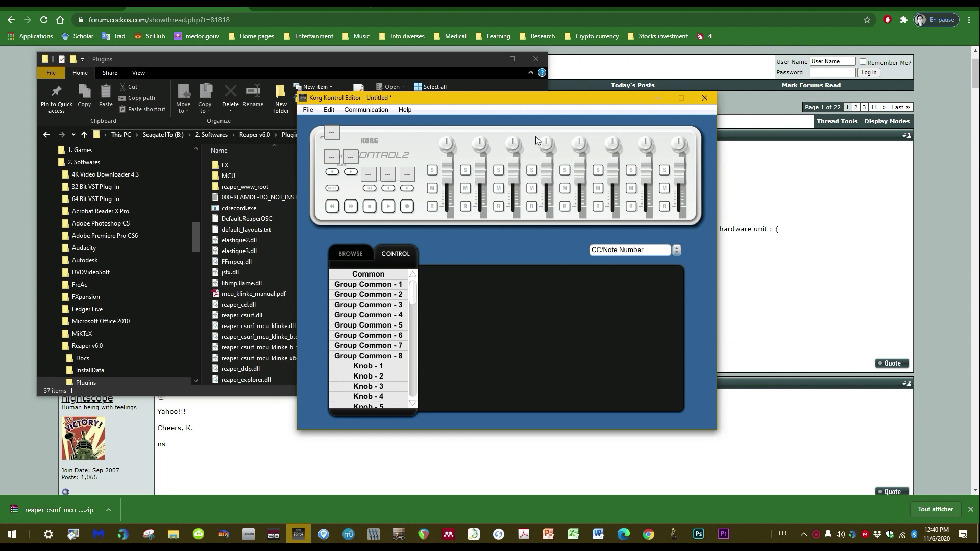
# Step: Switch to Korg Kontrol Editor and show the nanoKONTROL2's Common settings, including its Control Mode
pyautogui.moveTo(531, 102); pyautogui.dragTo(474, 89)
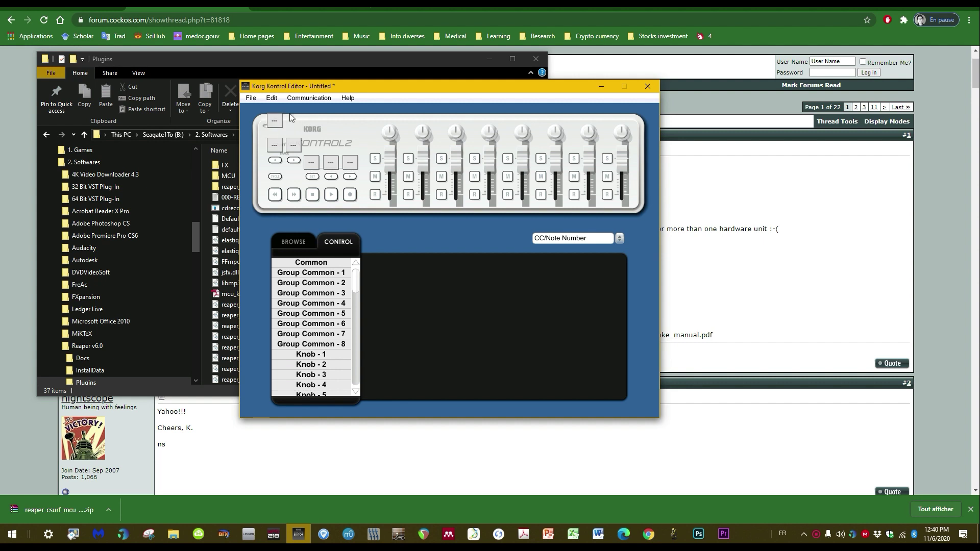
pyautogui.click(278, 125)
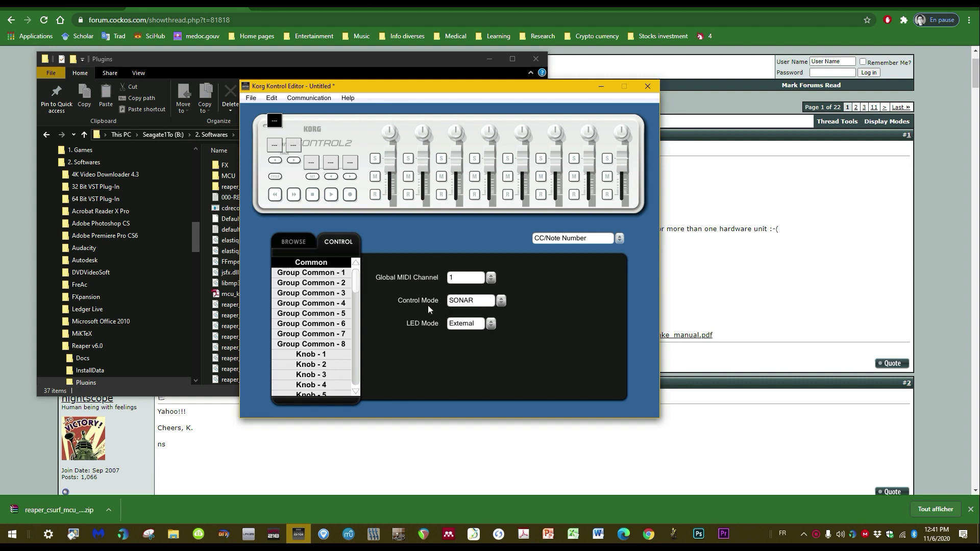
# Step: Set the nanoKONTROL2's Control Mode to CC and the Transport - STOP button's behavior to Momentary
pyautogui.click(500, 301)
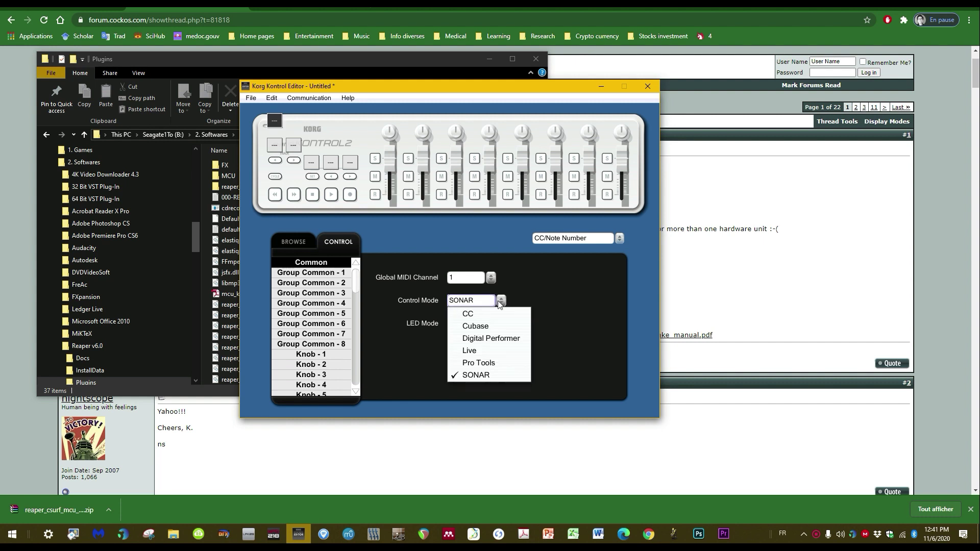
pyautogui.click(482, 312)
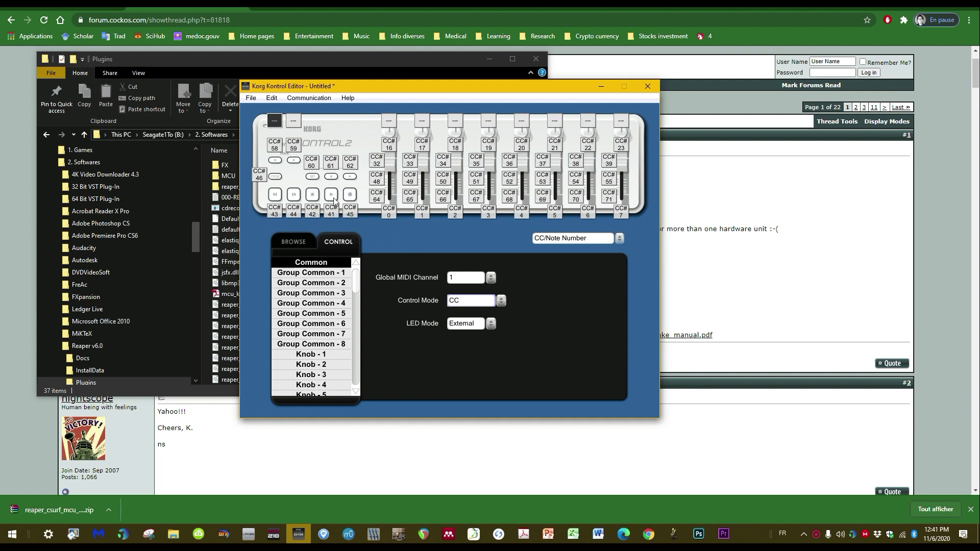
pyautogui.click(316, 211)
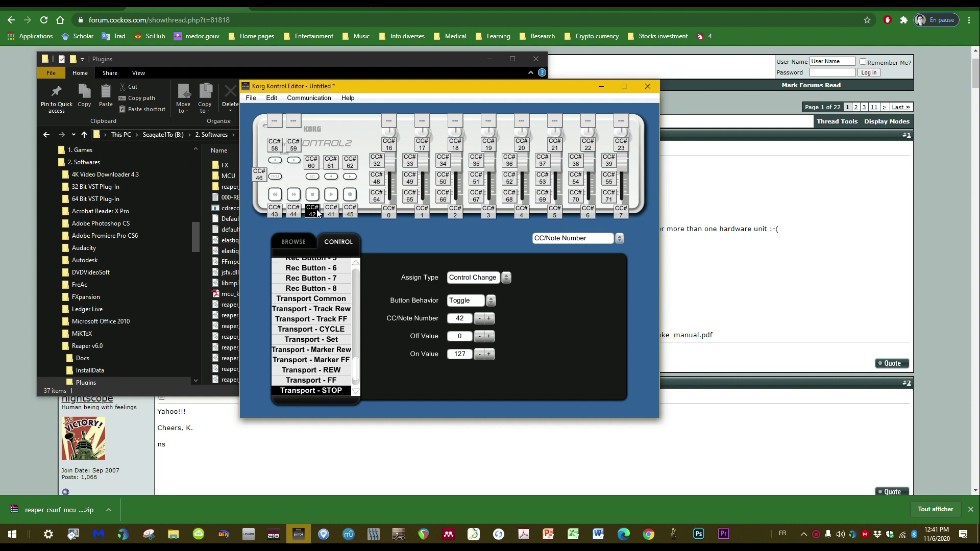
pyautogui.click(466, 302)
pyautogui.click(474, 327)
pyautogui.click(478, 302)
pyautogui.click(478, 314)
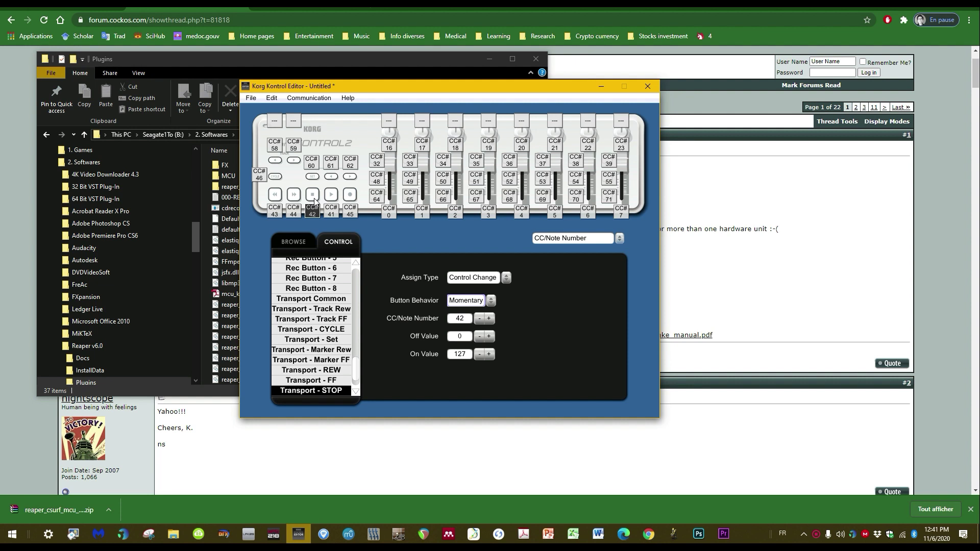
# Step: Set the Transport - PLAY button's behavior to Toggle
pyautogui.click(333, 199)
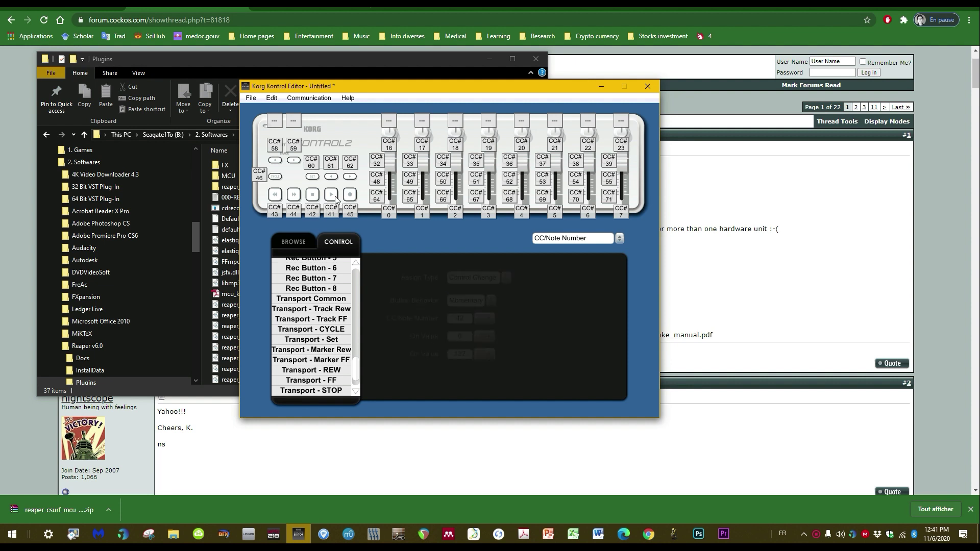
pyautogui.click(467, 303)
pyautogui.click(474, 327)
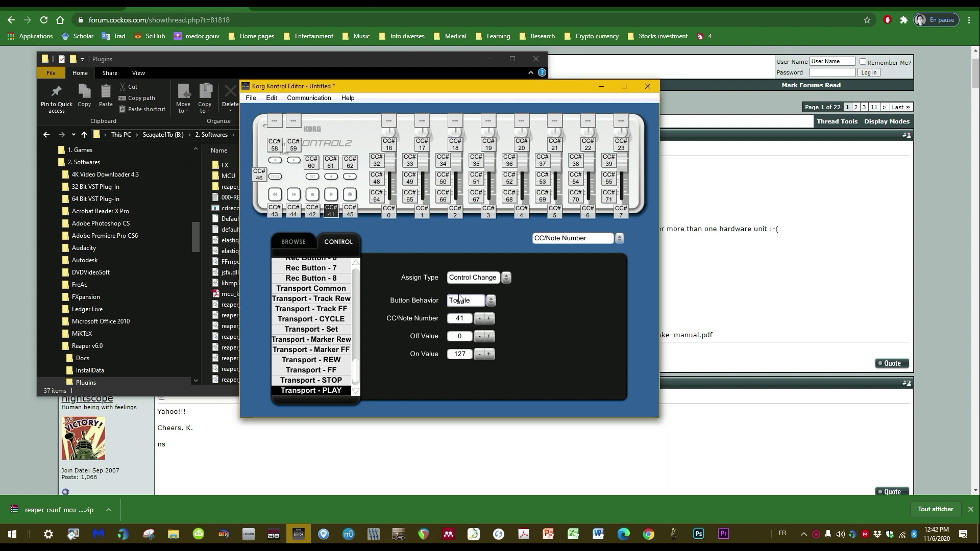
# Step: Write the scene data to the nanoKONTROL2 and close Korg Kontrol Editor
pyautogui.moveTo(321, 81); pyautogui.dragTo(332, 74)
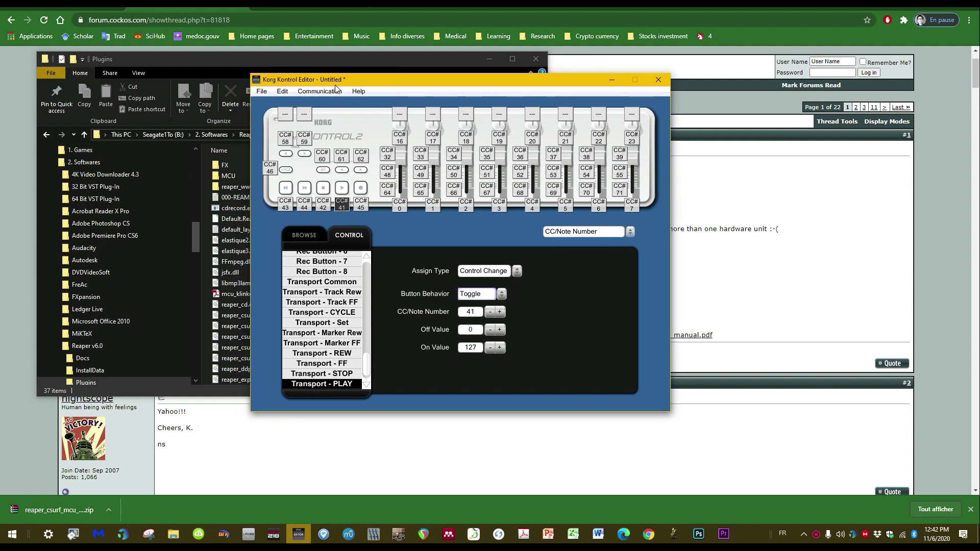
pyautogui.click(327, 91)
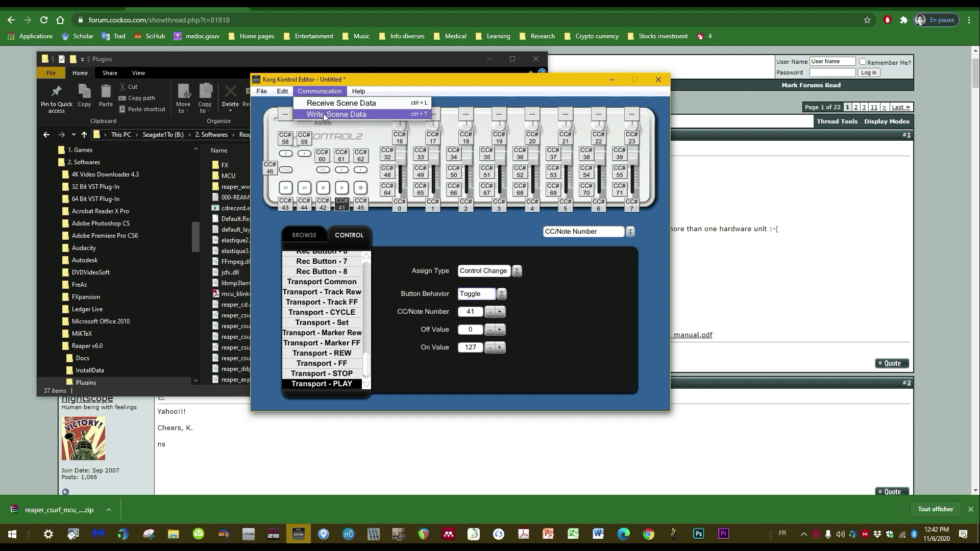
pyautogui.click(332, 103)
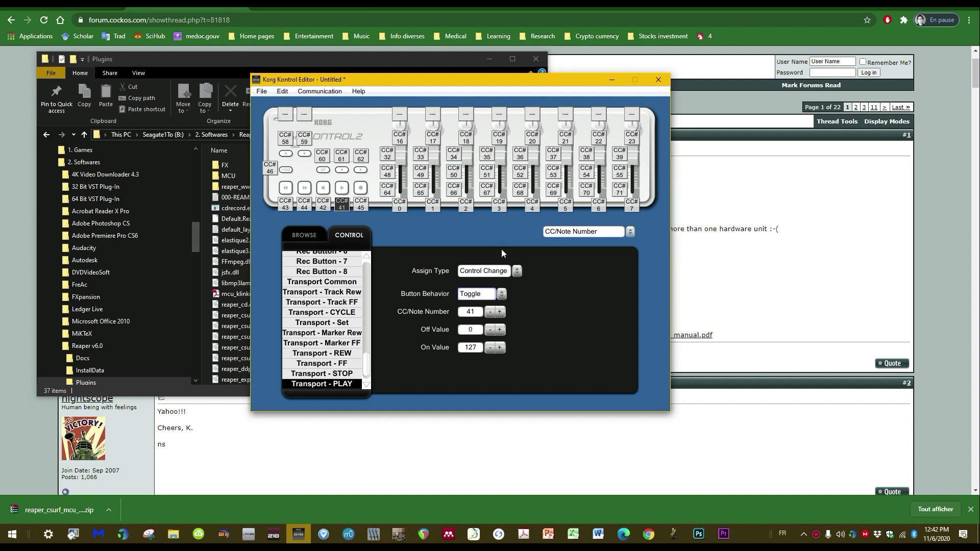
pyautogui.hotkey('alt', 'F4')
# Step: Switch to REAPER and open the MIDI Devices page of its Preferences
pyautogui.click(423, 534)
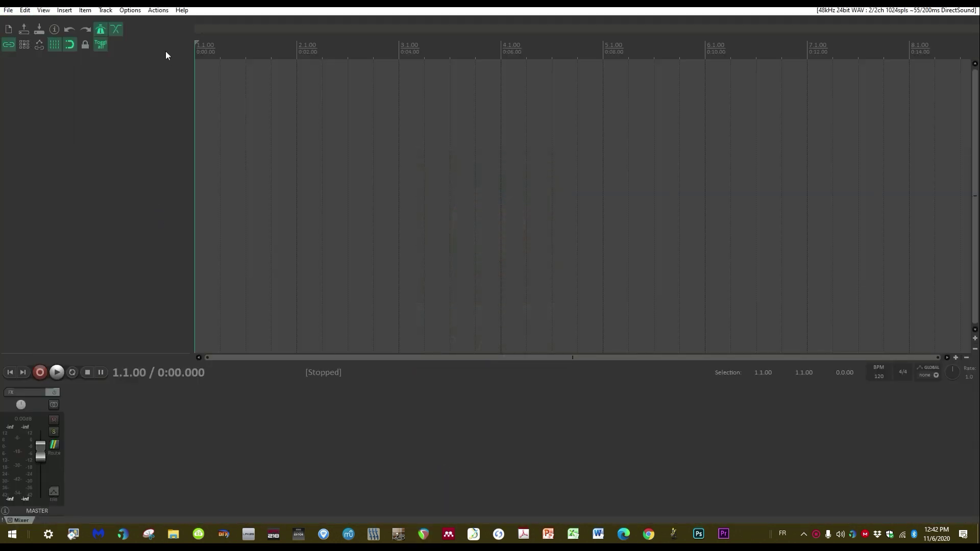
pyautogui.click(139, 10)
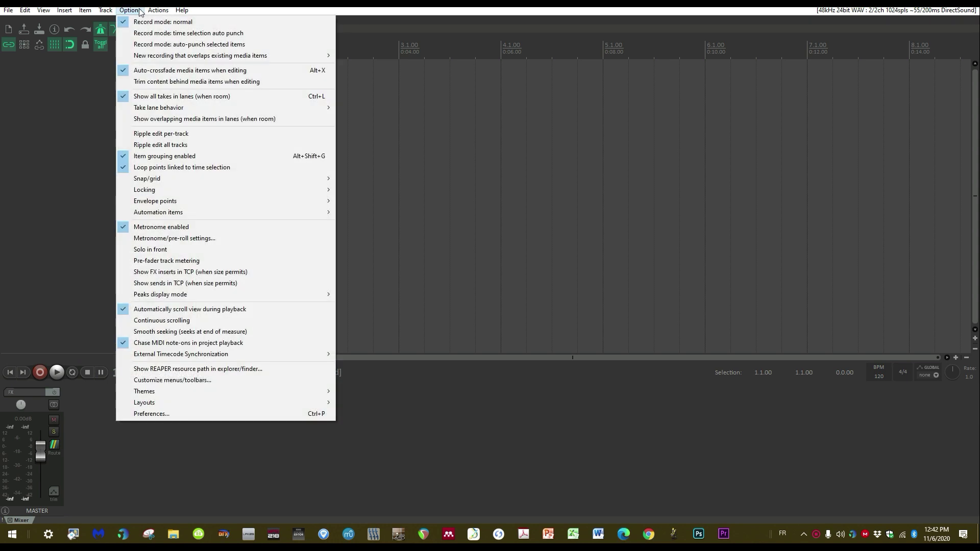
pyautogui.click(149, 413)
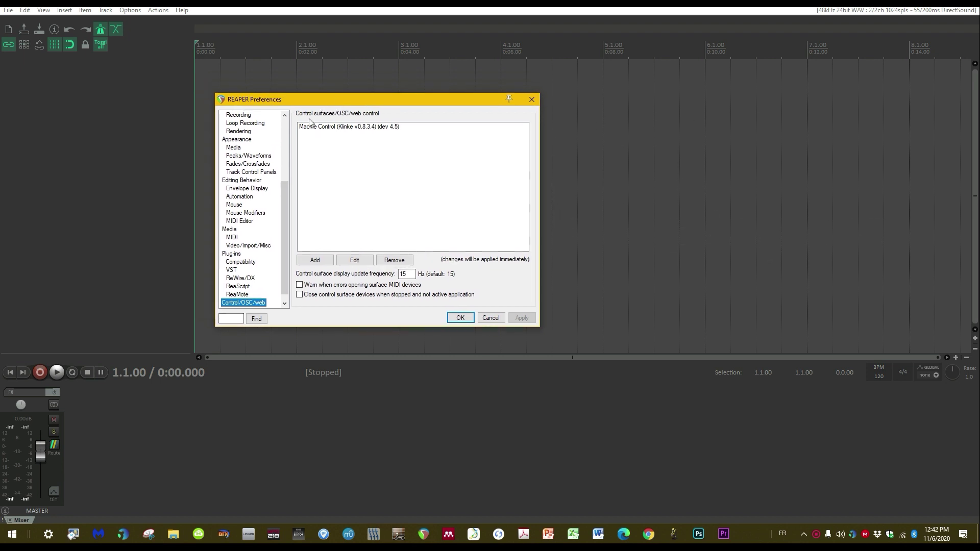
pyautogui.scroll(5, 289, 180)
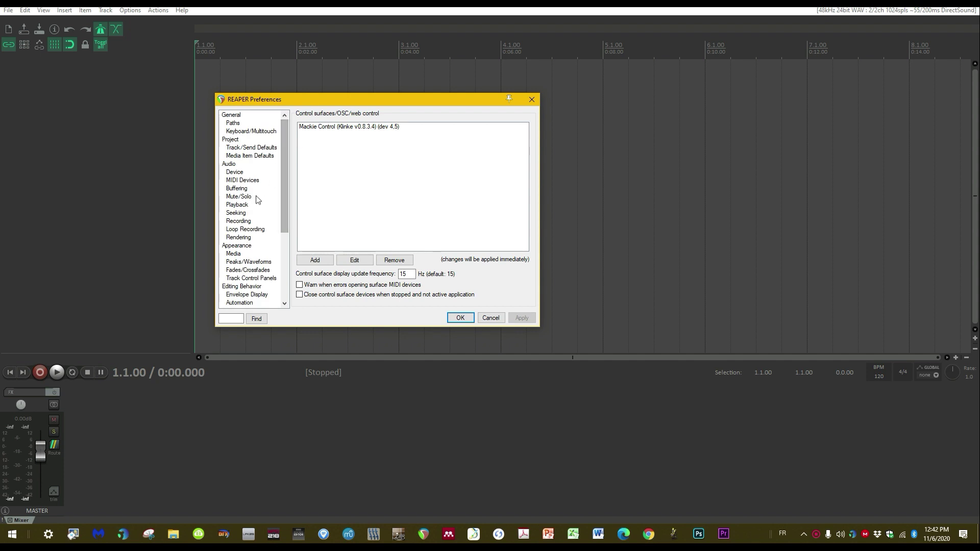
pyautogui.click(251, 180)
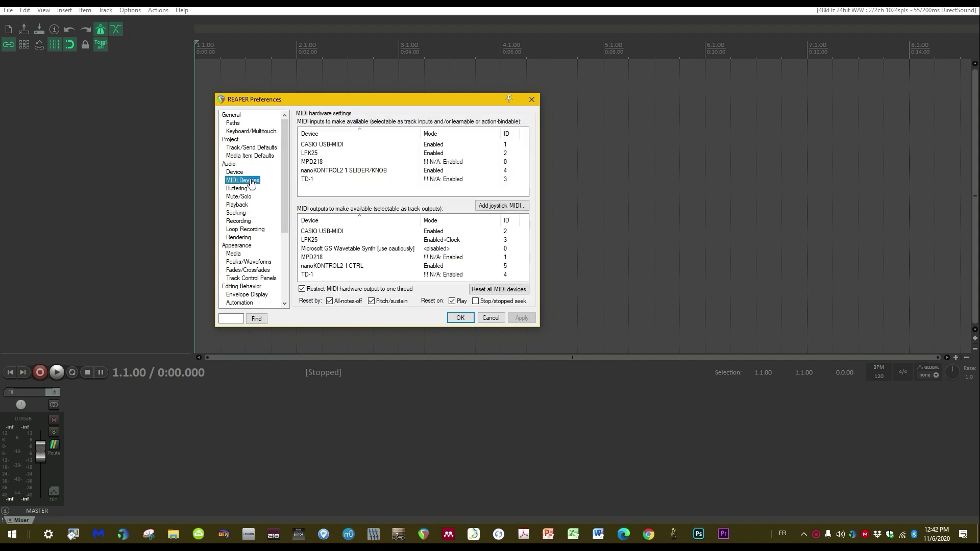
# Step: Enable input for control messages on the nanoKONTROL2 1 SLIDER/KNOB MIDI input and save the preferences
pyautogui.rightClick(352, 173)
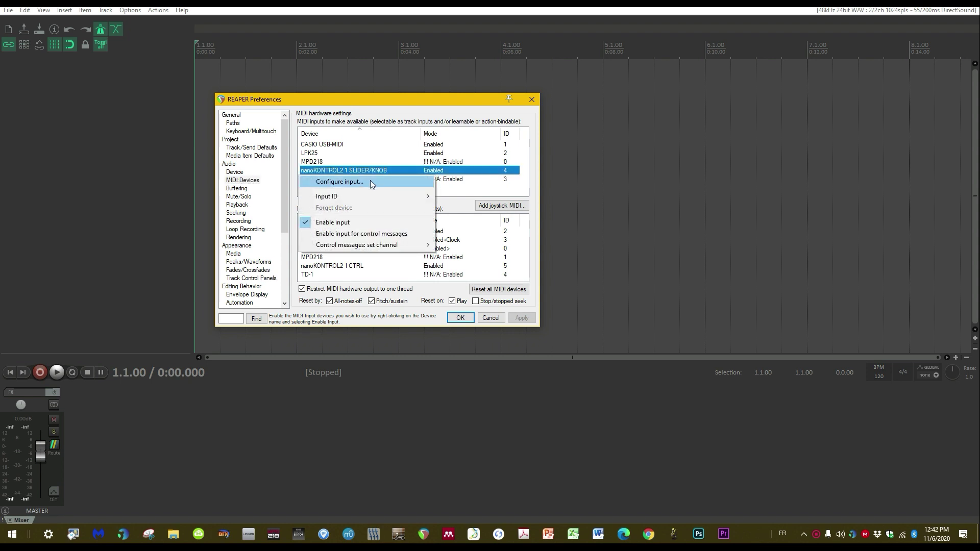
pyautogui.click(370, 181)
pyautogui.moveTo(290, 264); pyautogui.dragTo(273, 171)
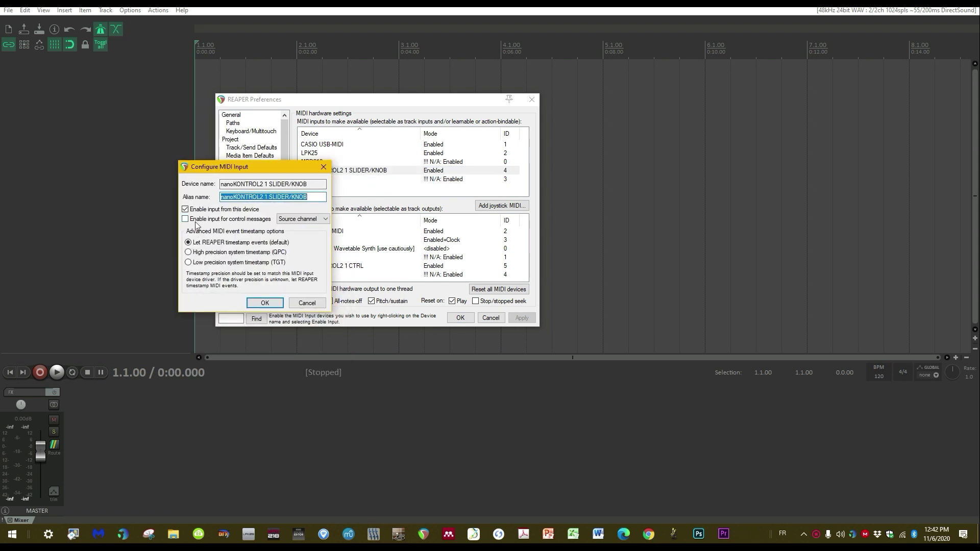
pyautogui.click(242, 223)
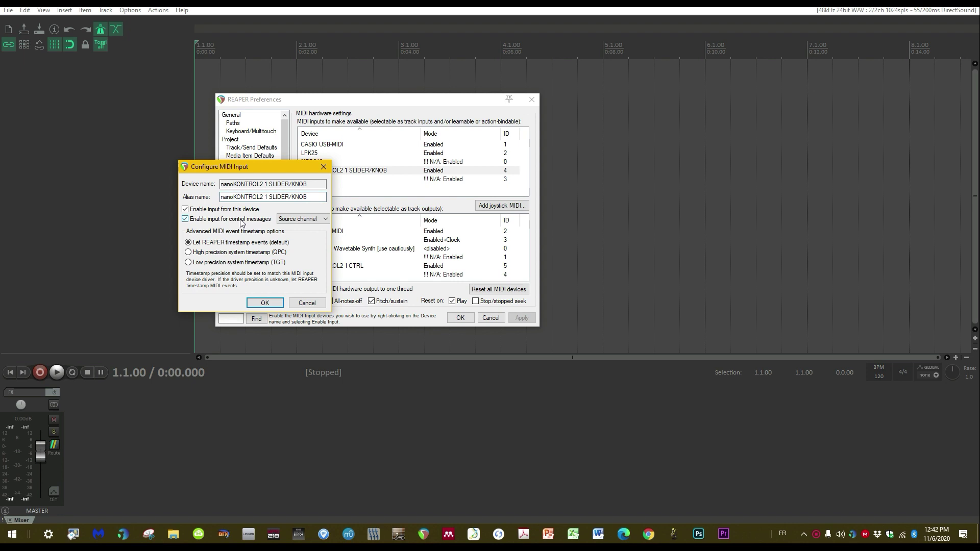
pyautogui.click(270, 304)
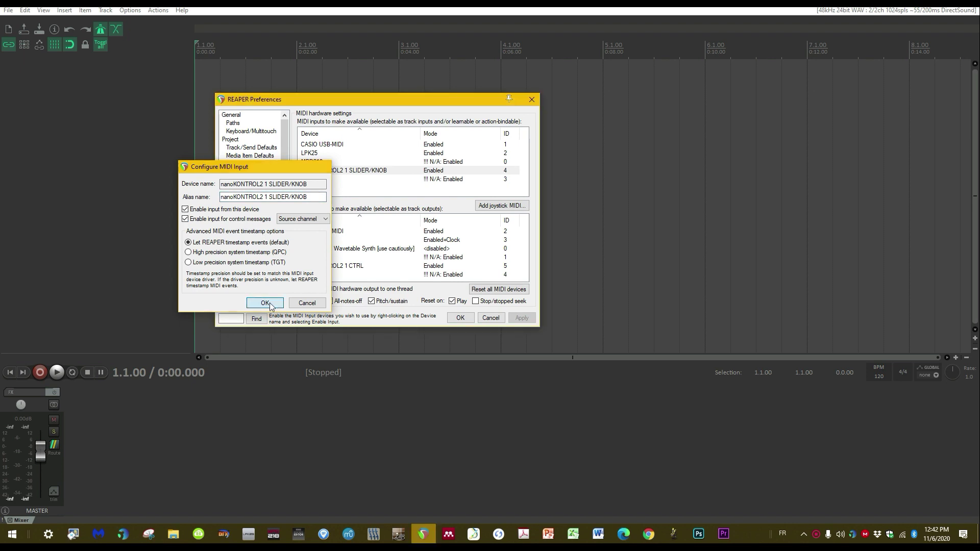
pyautogui.click(459, 318)
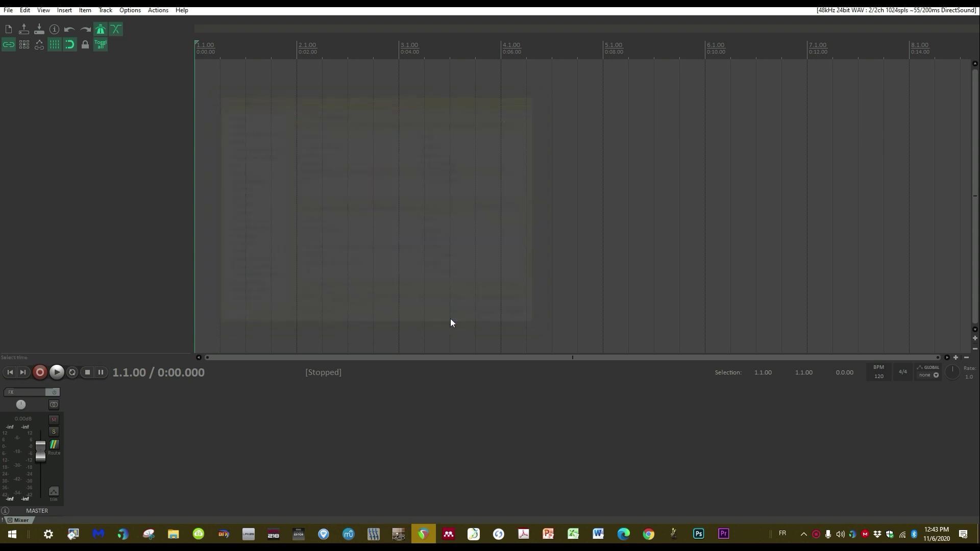
# Step: Insert the Xpand!2 virtual instrument on a new track
pyautogui.rightClick(121, 101)
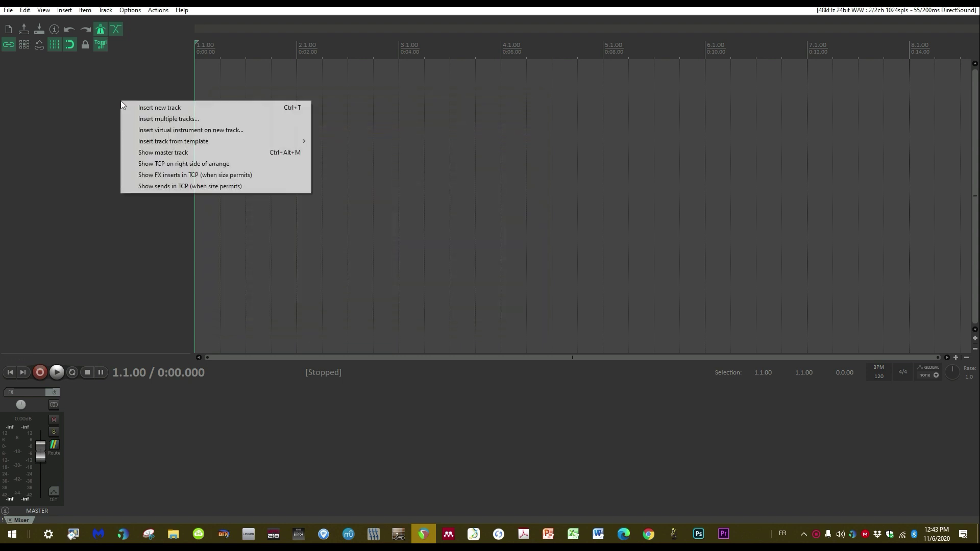
pyautogui.click(154, 129)
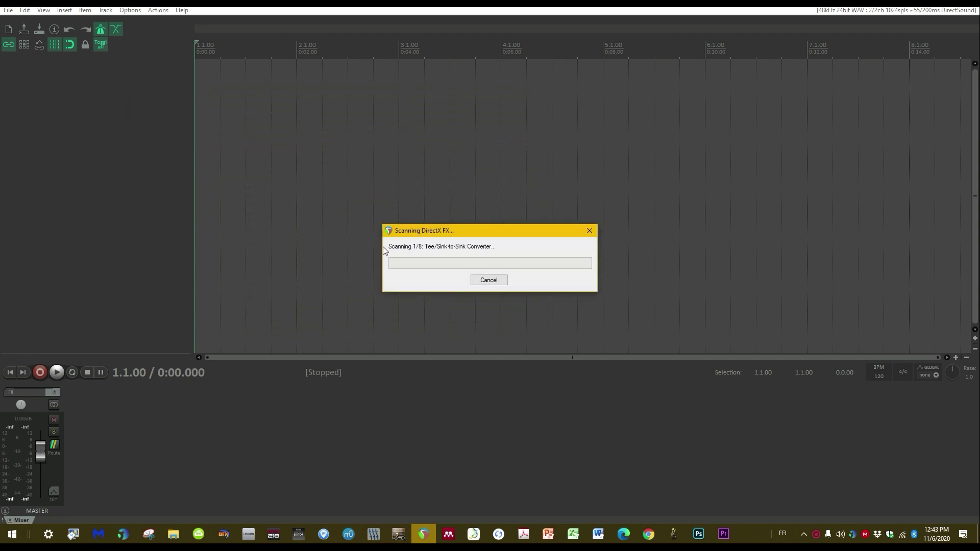
pyautogui.write('xpand')
pyautogui.doubleClick(282, 158)
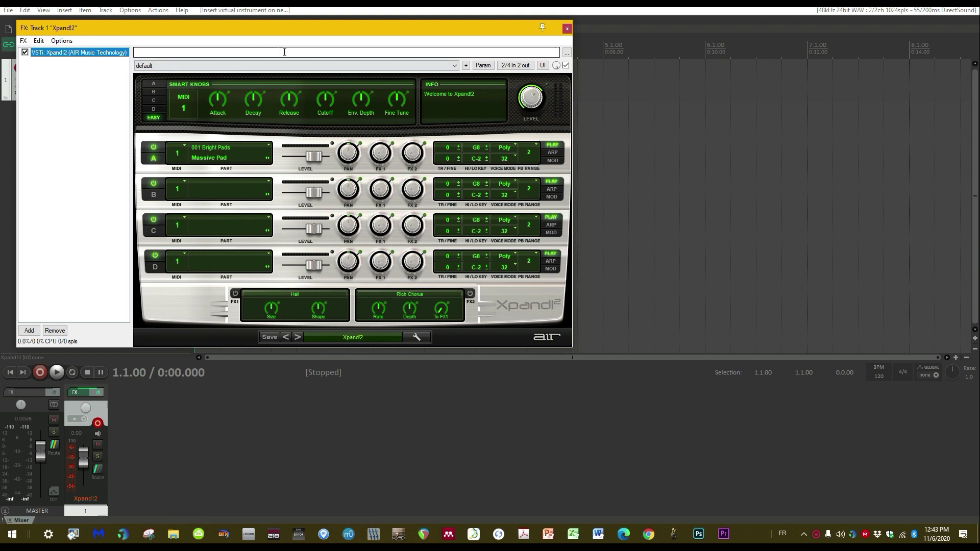
# Step: Map Xpand!2's Master Level knob to a nanoKONTROL2 control with Learn MIDI CC
pyautogui.moveTo(283, 56); pyautogui.dragTo(362, 105)
pyautogui.rightClick(602, 171)
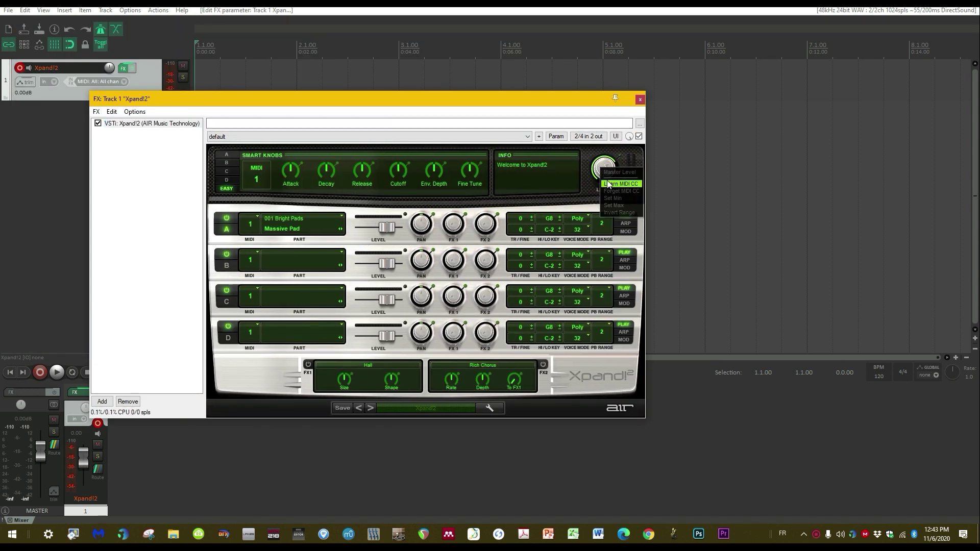
pyautogui.click(609, 188)
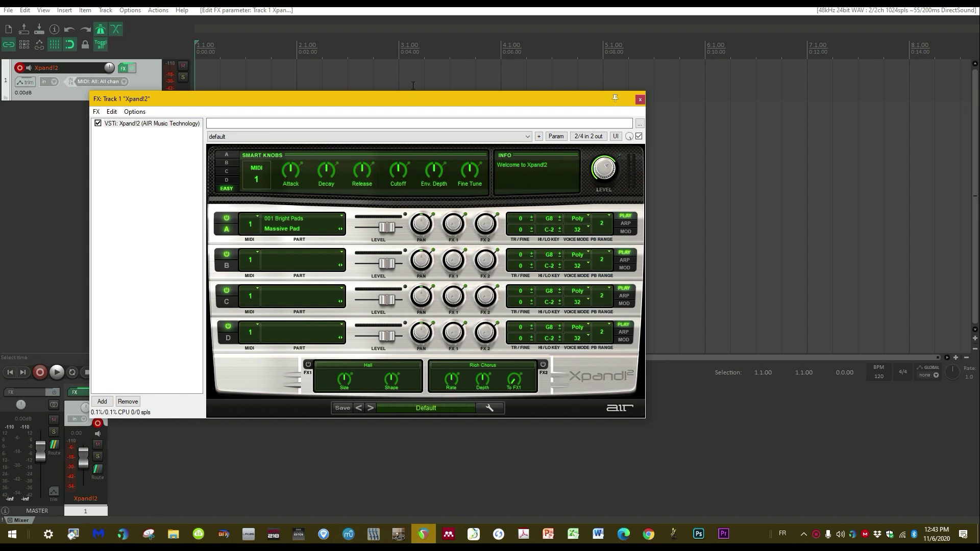
pyautogui.moveTo(414, 100); pyautogui.dragTo(444, 94)
pyautogui.rightClick(625, 164)
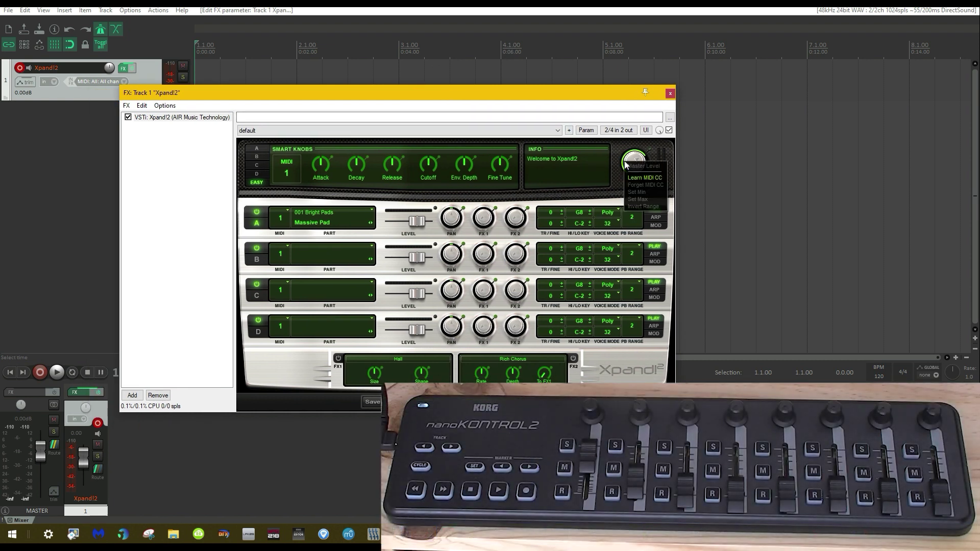
pyautogui.click(638, 178)
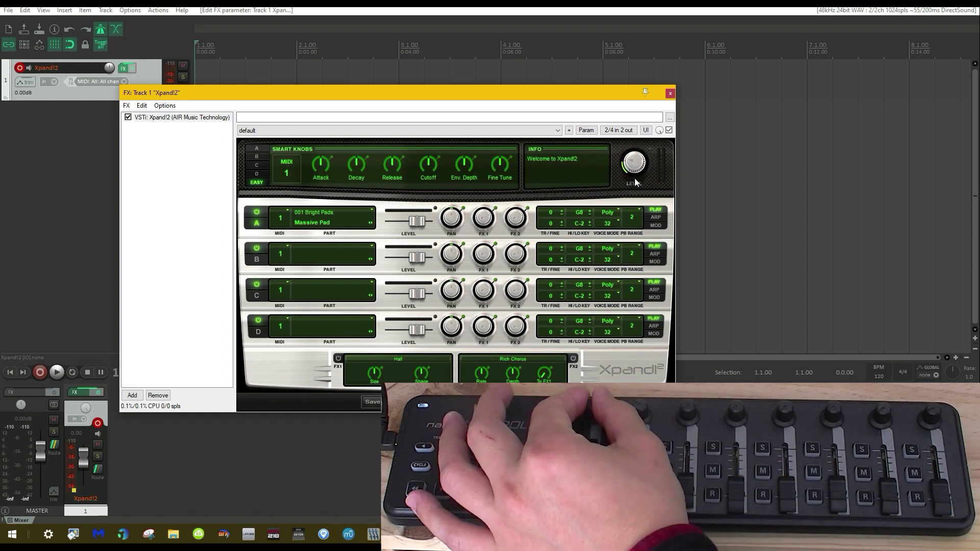
# Step: Load the Solo Violin+ sound from 014 Strings into part A of Xpand!2 to test the mapped level control
pyautogui.click(364, 225)
pyautogui.moveTo(327, 332)
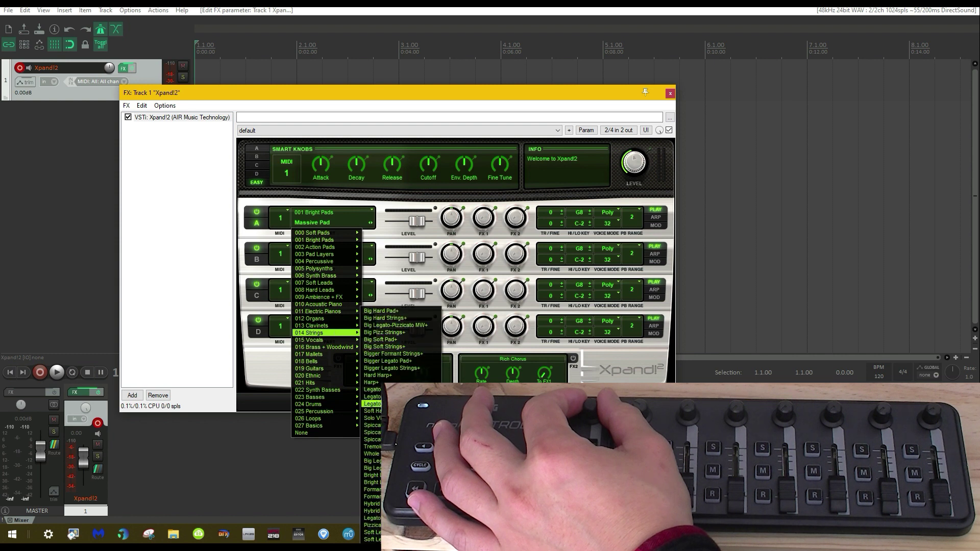
pyautogui.click(378, 419)
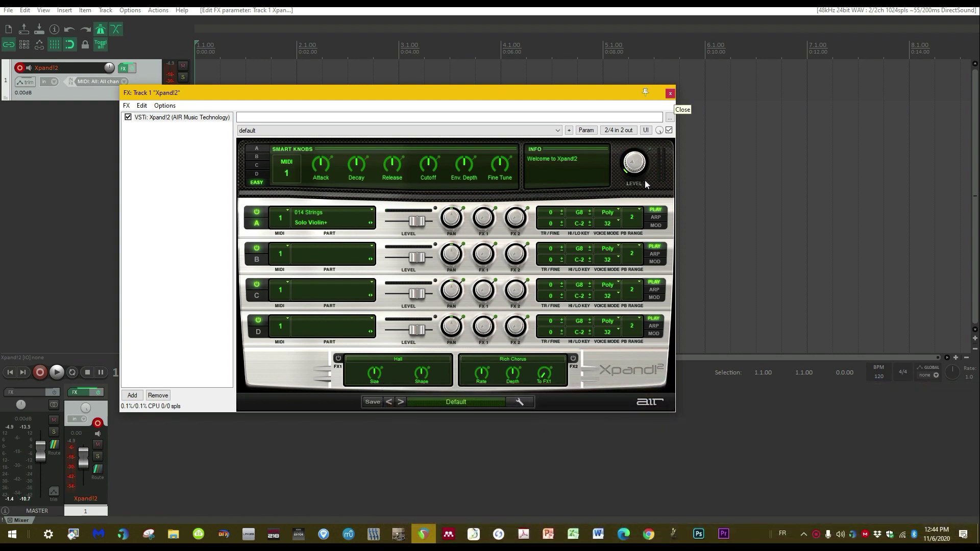
# Step: Close the Xpand!2 window and open REAPER's action list
pyautogui.moveTo(367, 92); pyautogui.dragTo(442, 71)
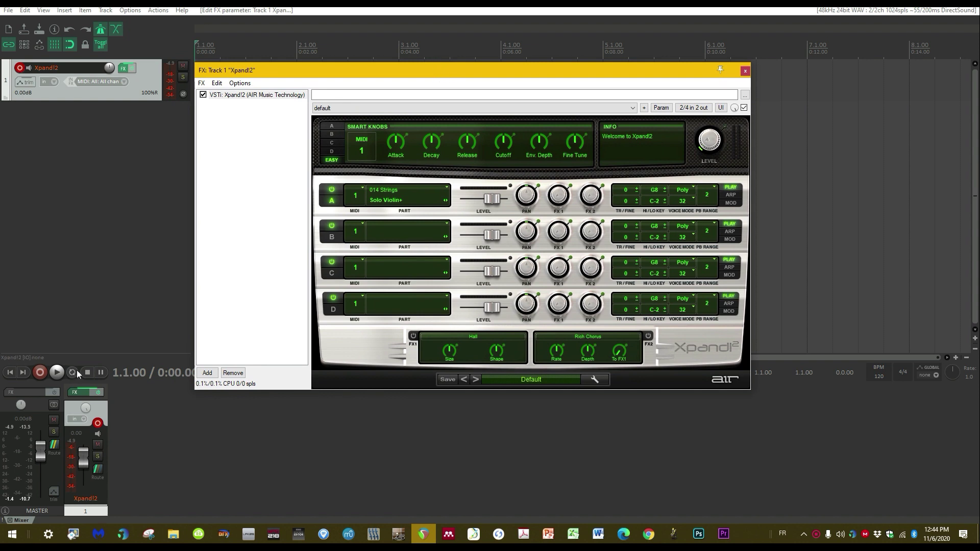
pyautogui.moveTo(378, 69); pyautogui.dragTo(379, 58)
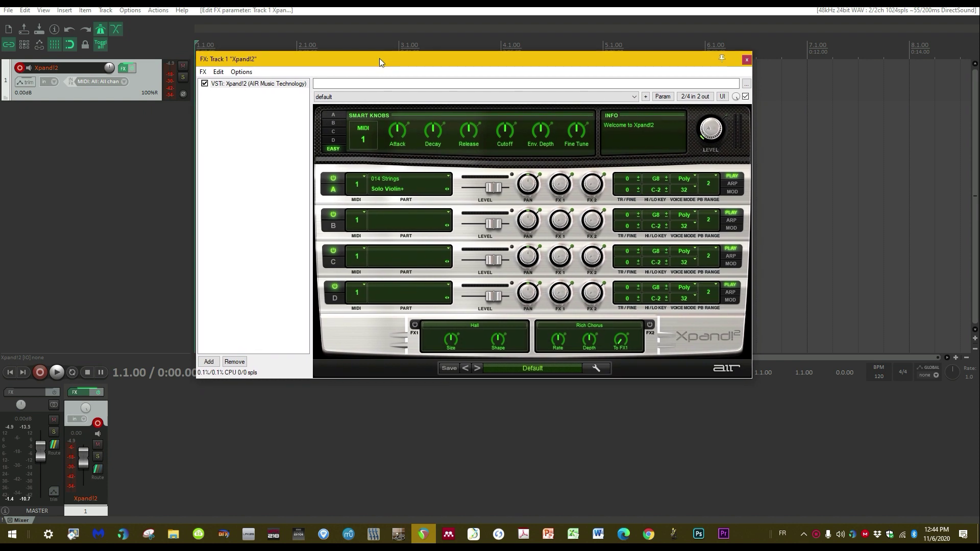
pyautogui.click(746, 59)
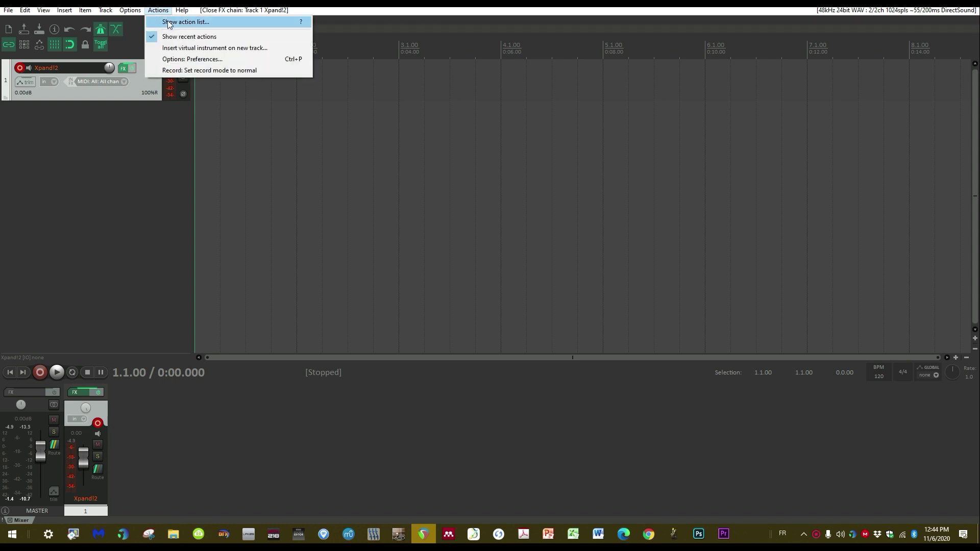
pyautogui.click(187, 21)
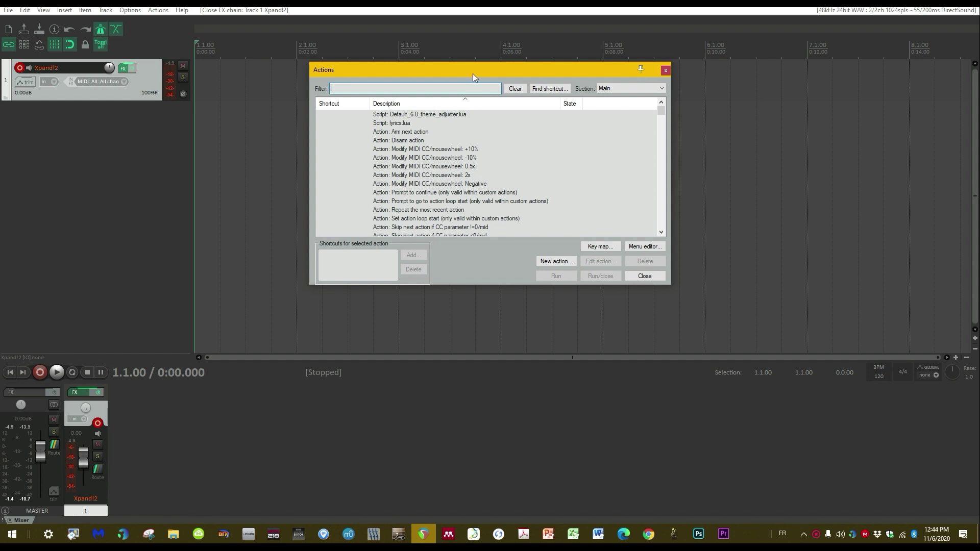
pyautogui.moveTo(473, 74); pyautogui.dragTo(453, 72)
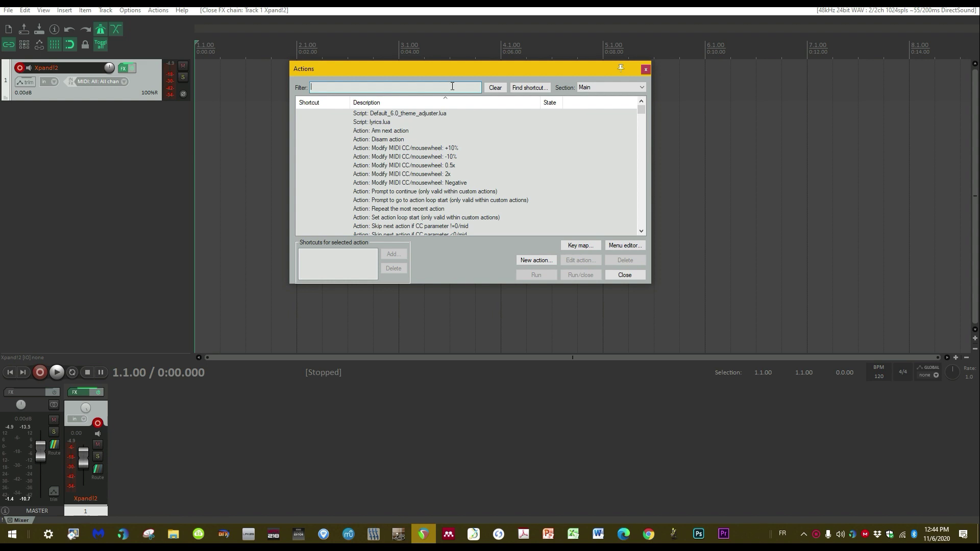
# Step: Find the Transport: Play/stop action by its Space shortcut and assign the controller's play button (MIDI Chan 1 CC 41) to it
pyautogui.scroll(-15, 471, 139)
pyautogui.scroll(-5, 422, 155)
pyautogui.scroll(6, 421, 155)
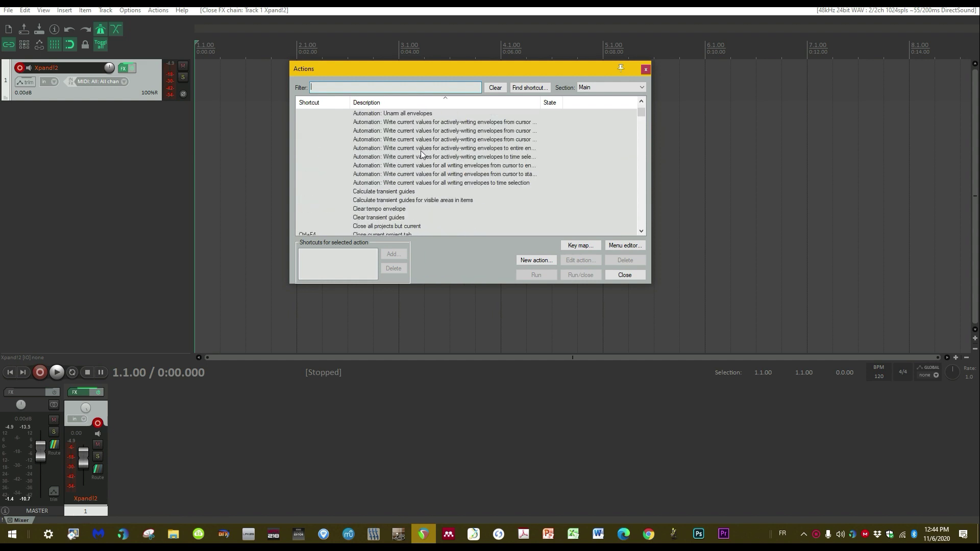
pyautogui.click(535, 89)
pyautogui.moveTo(499, 241); pyautogui.dragTo(451, 164)
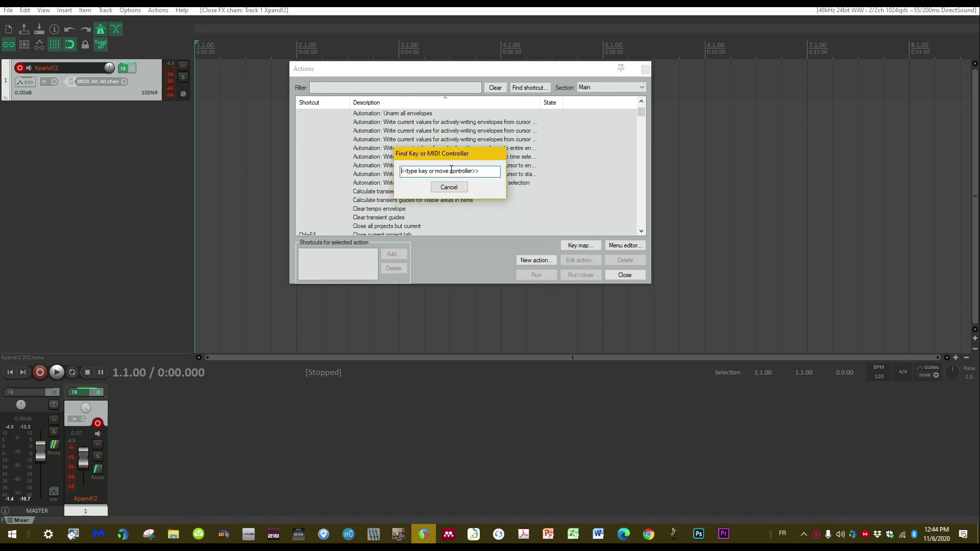
pyautogui.press('space')
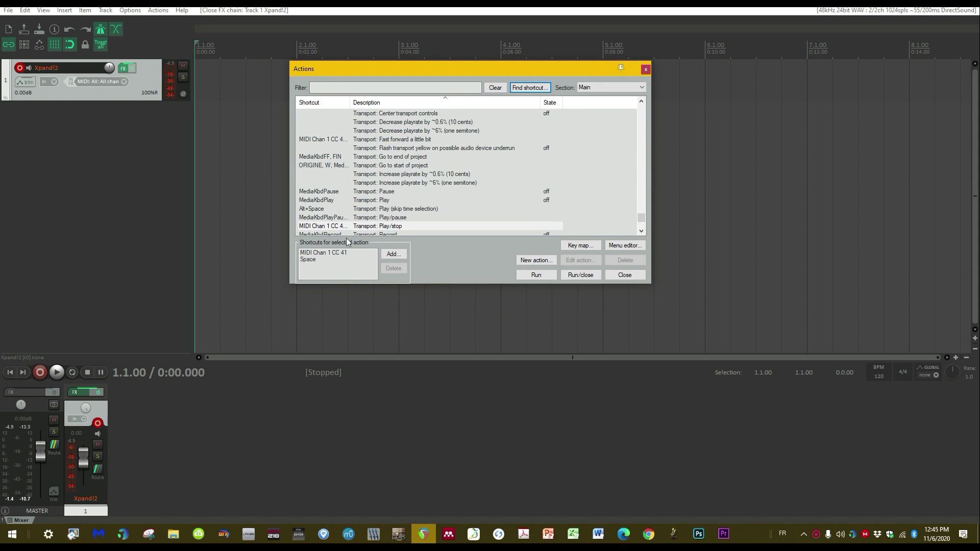
pyautogui.scroll(-1, 446, 212)
pyautogui.click(394, 200)
pyautogui.click(394, 193)
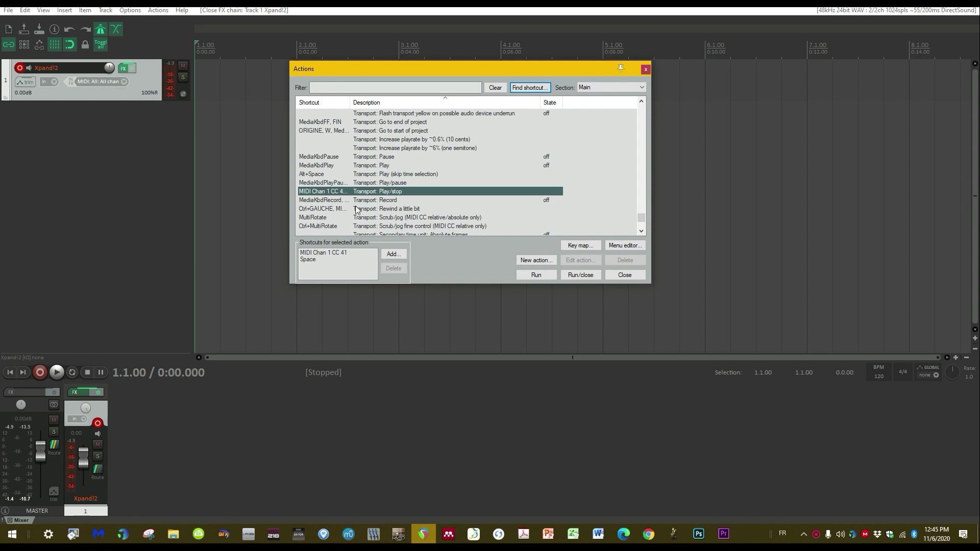
pyautogui.click(392, 255)
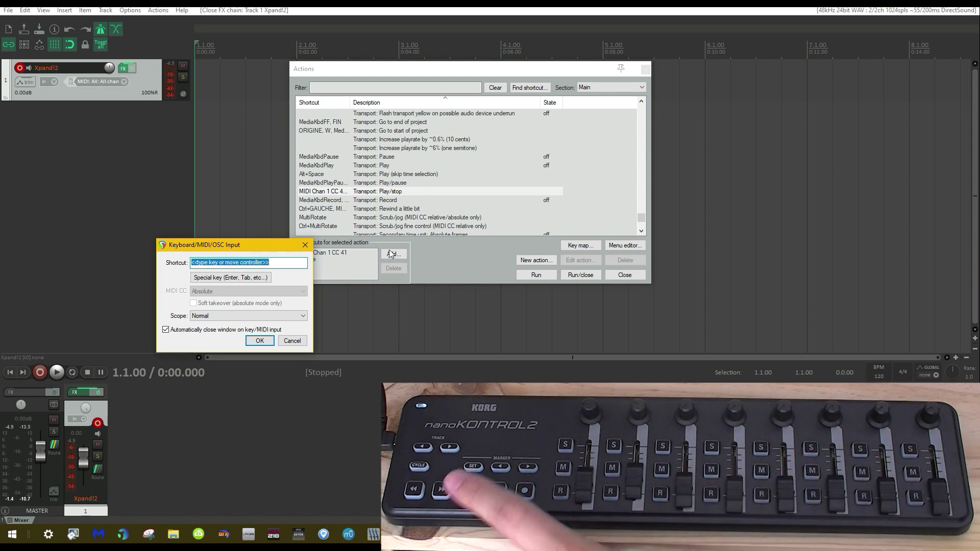
pyautogui.press('space')
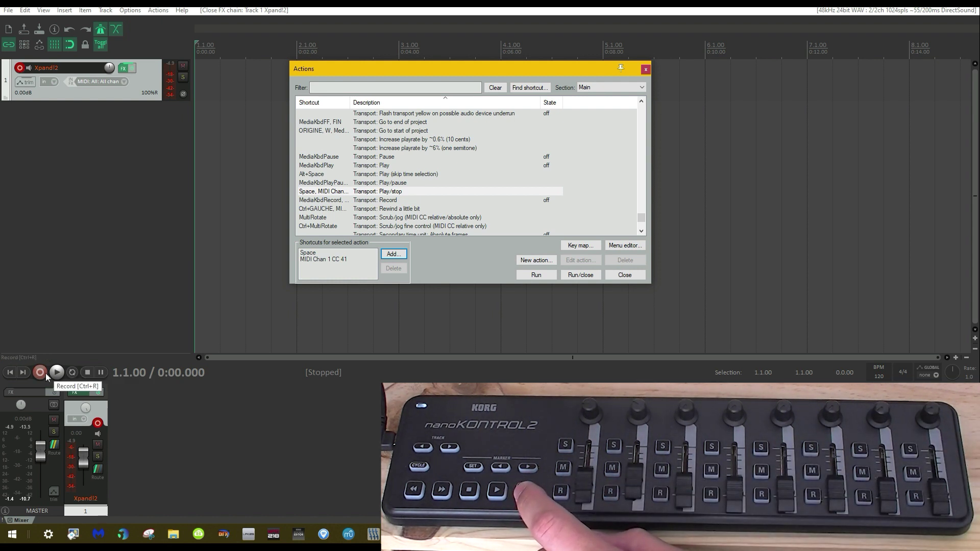
# Step: Find the Transport: Record action by its existing shortcut and assign the controller's record button (MIDI Chan 1 CC 45) to it
pyautogui.click(531, 89)
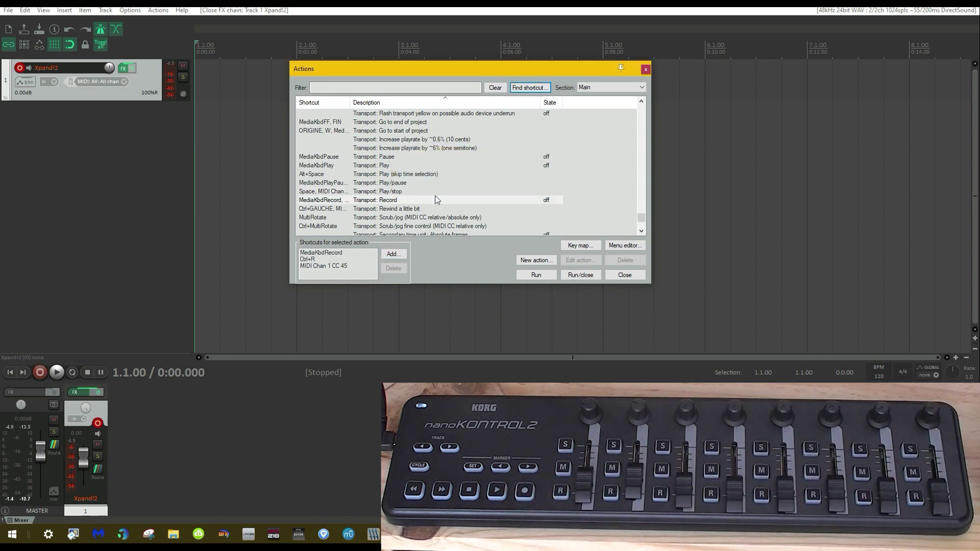
pyautogui.click(393, 254)
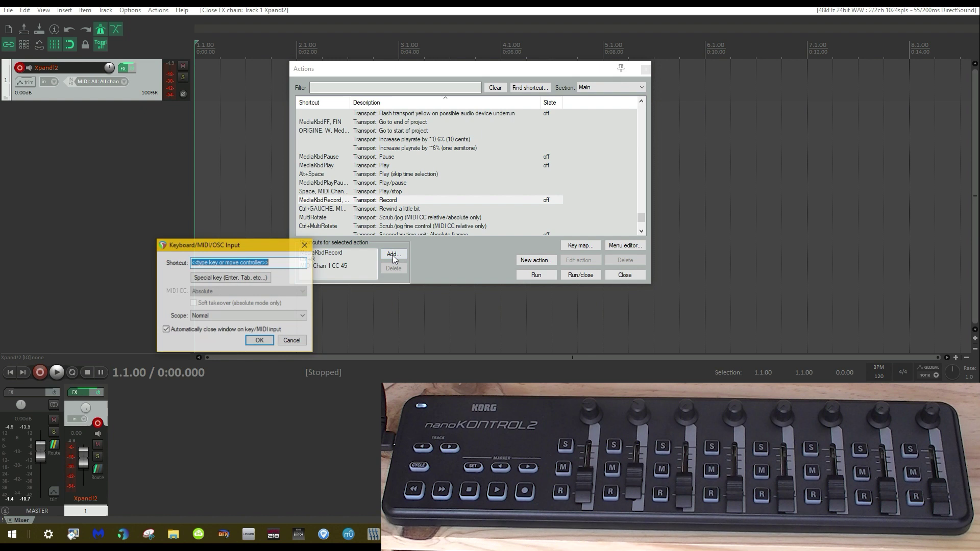
pyautogui.hotkey('ctrl', 'r')
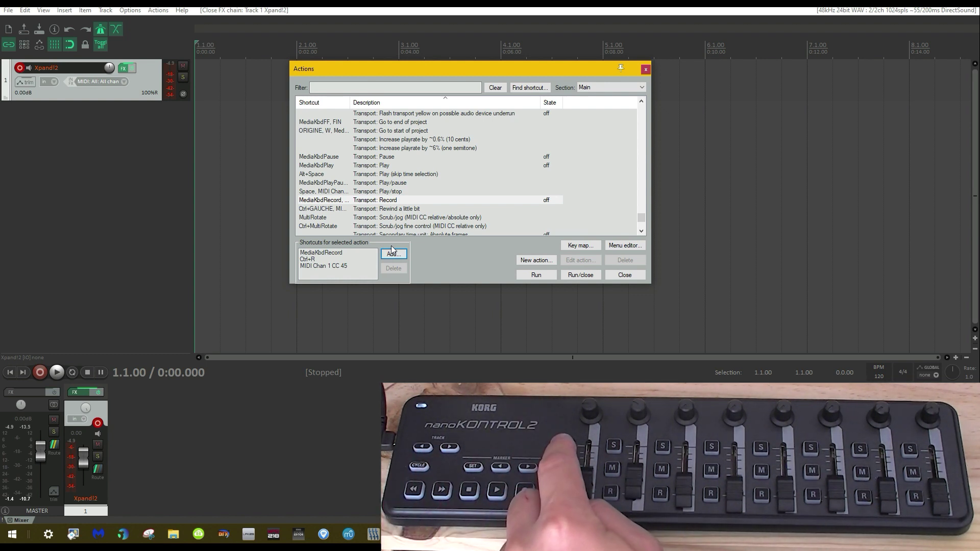
# Step: Filter the actions by "solo" and assign the controller's first solo button (MIDI Chan 1 CC 32) to Track: Toggle solo for track 01
pyautogui.click(473, 86)
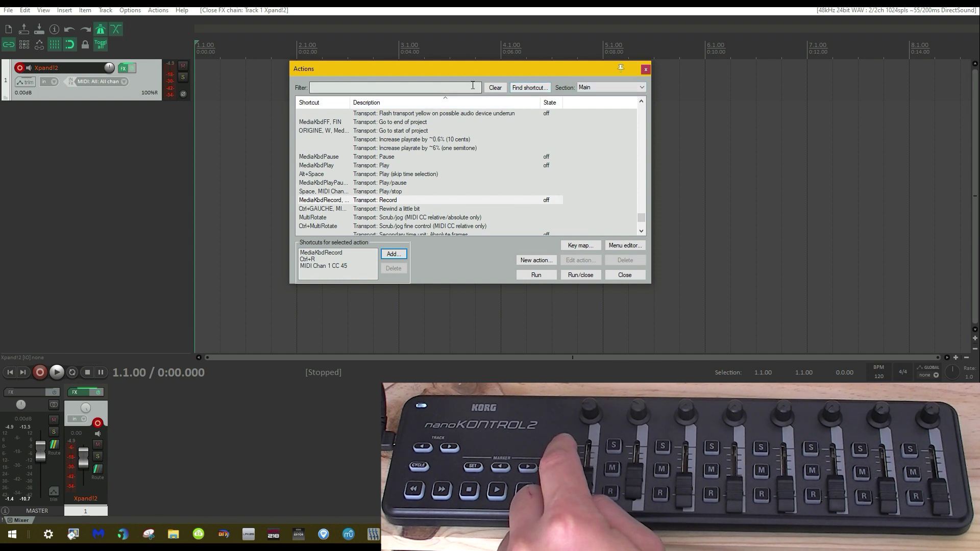
pyautogui.write('solo')
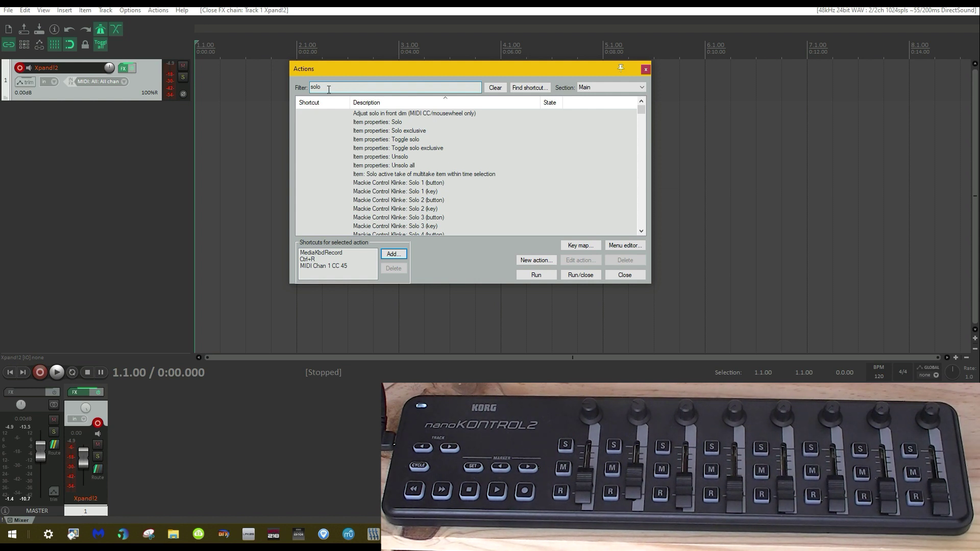
pyautogui.scroll(-10, 389, 182)
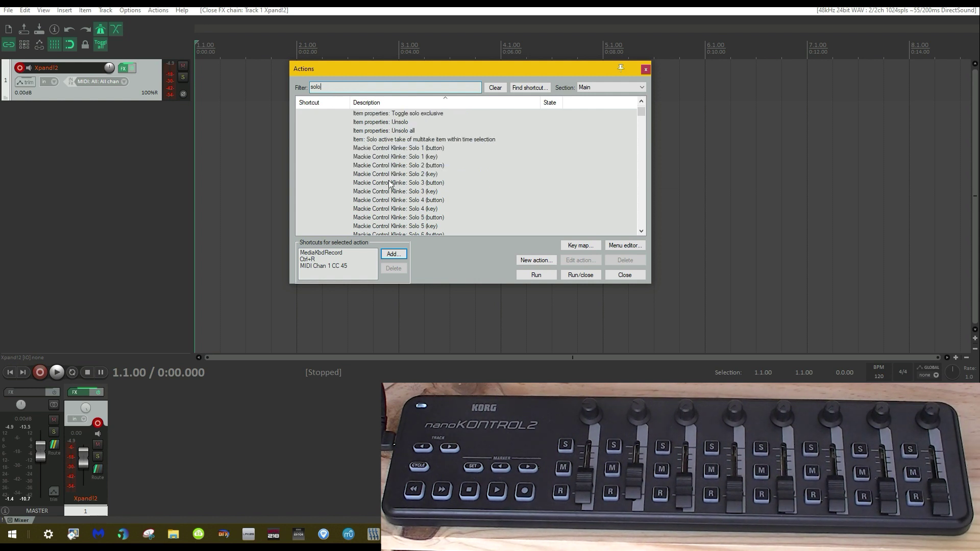
pyautogui.scroll(-20, 390, 183)
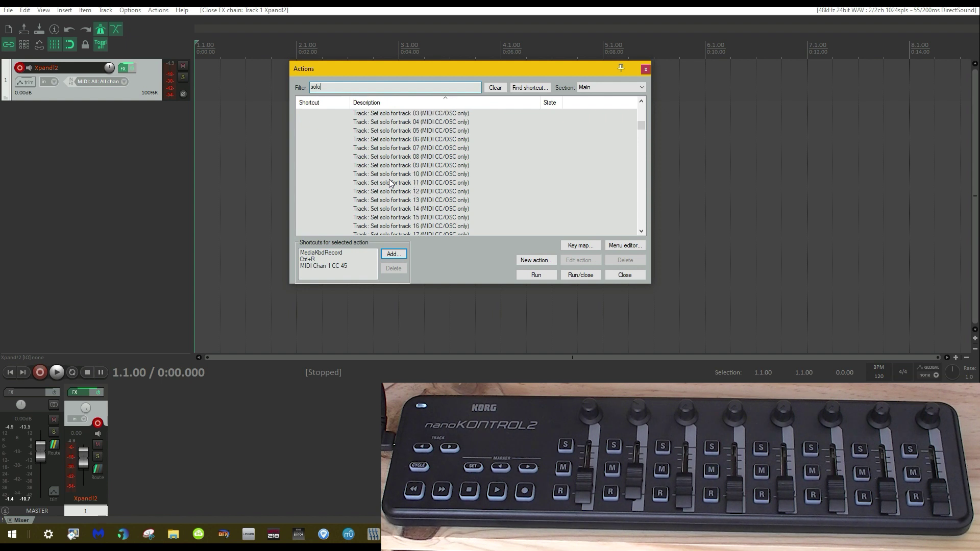
pyautogui.scroll(-5, 389, 179)
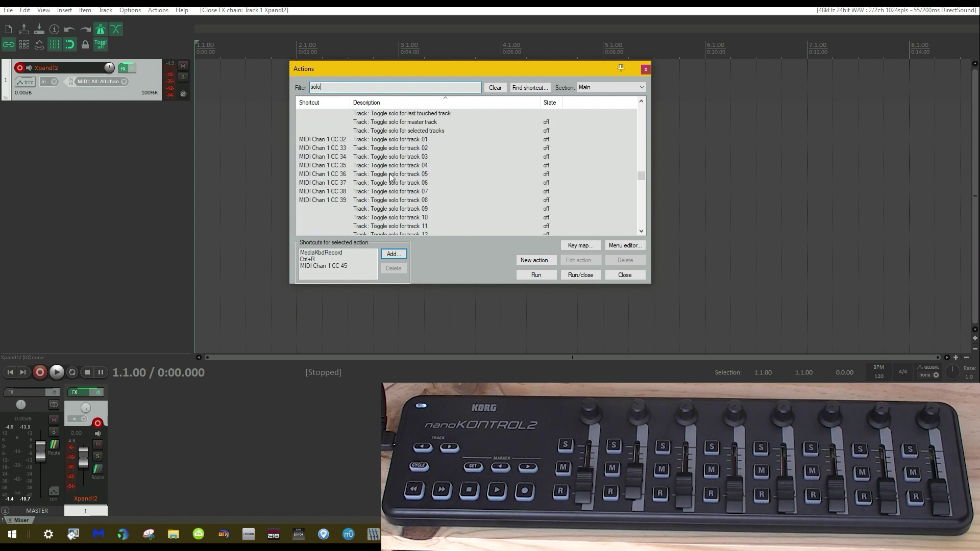
pyautogui.click(389, 141)
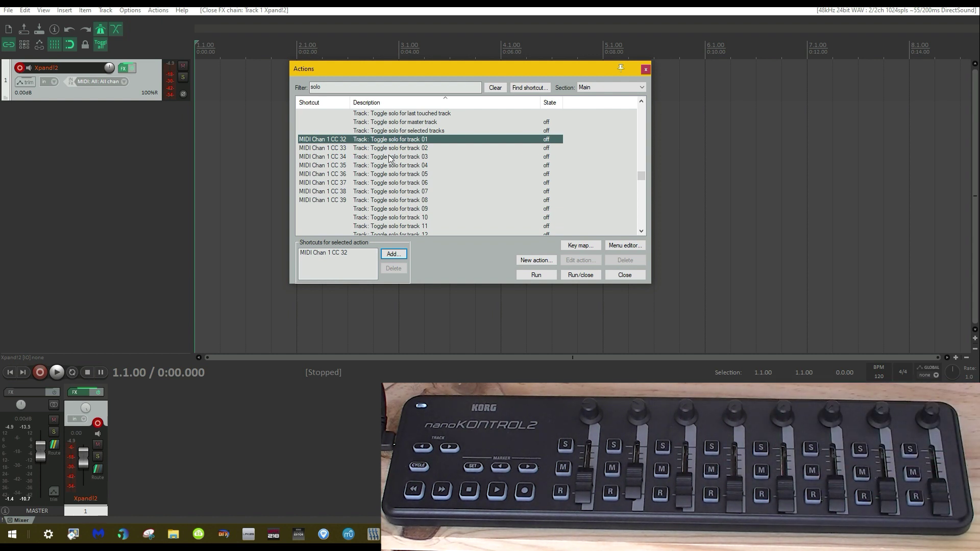
pyautogui.moveTo(373, 149); pyautogui.dragTo(376, 200)
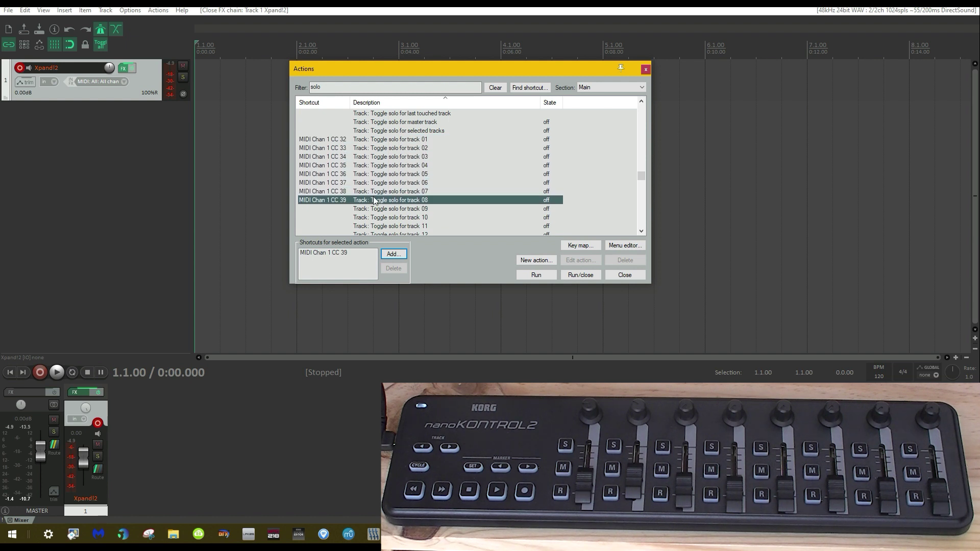
pyautogui.click(387, 140)
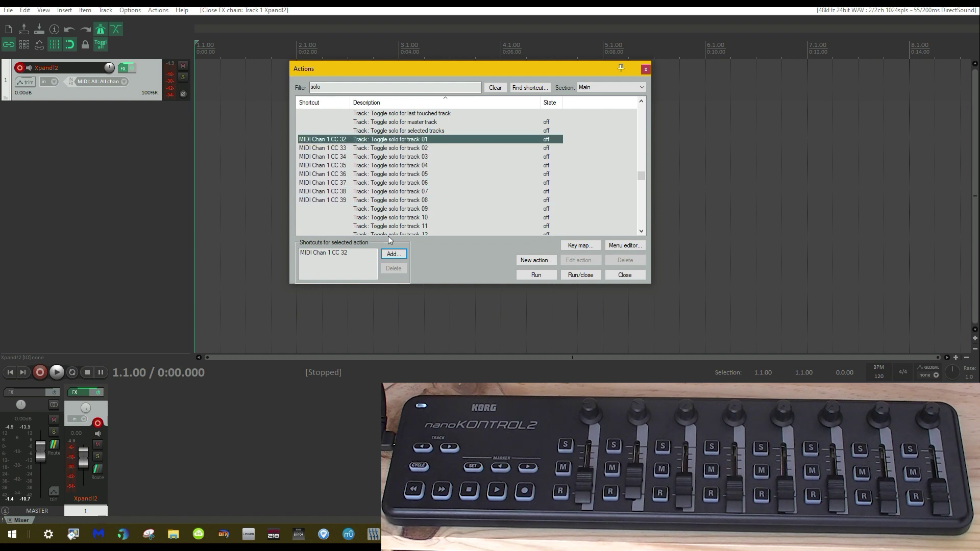
pyautogui.click(392, 254)
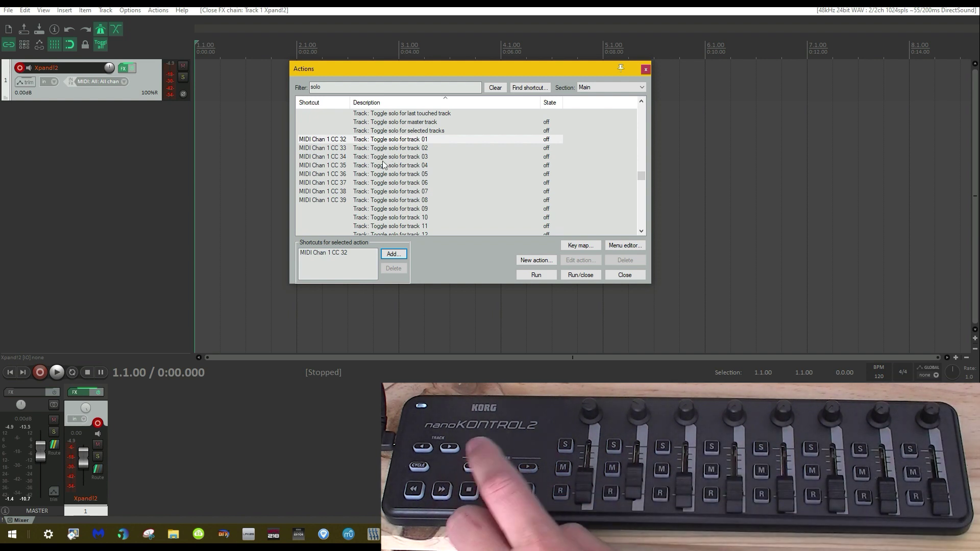
# Step: Filter the actions by "marker" and examine the shortcuts of Markers: Go to next marker/project end
pyautogui.click(374, 86)
pyautogui.doubleClick(375, 86)
pyautogui.write('mark')
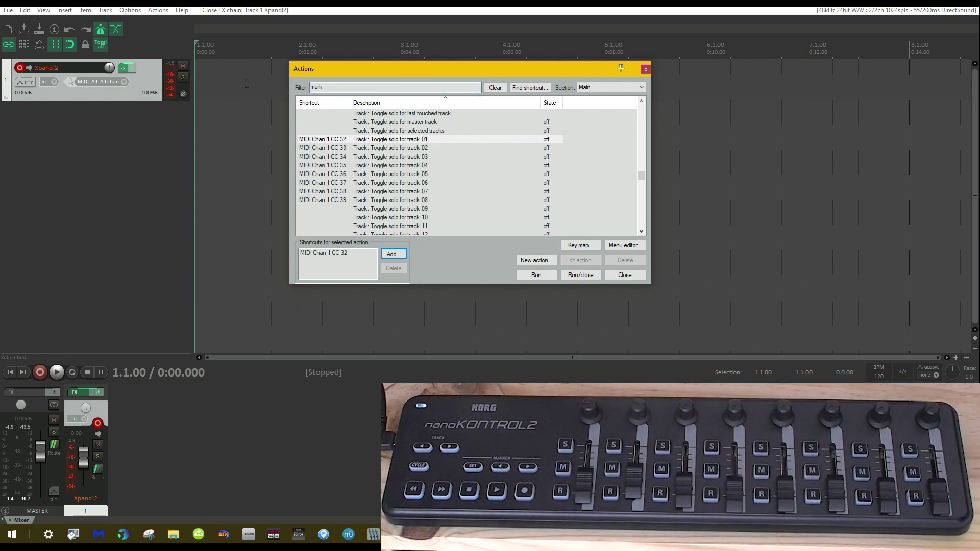
pyautogui.write('er')
pyautogui.scroll(-10, 403, 167)
pyautogui.scroll(-15, 404, 167)
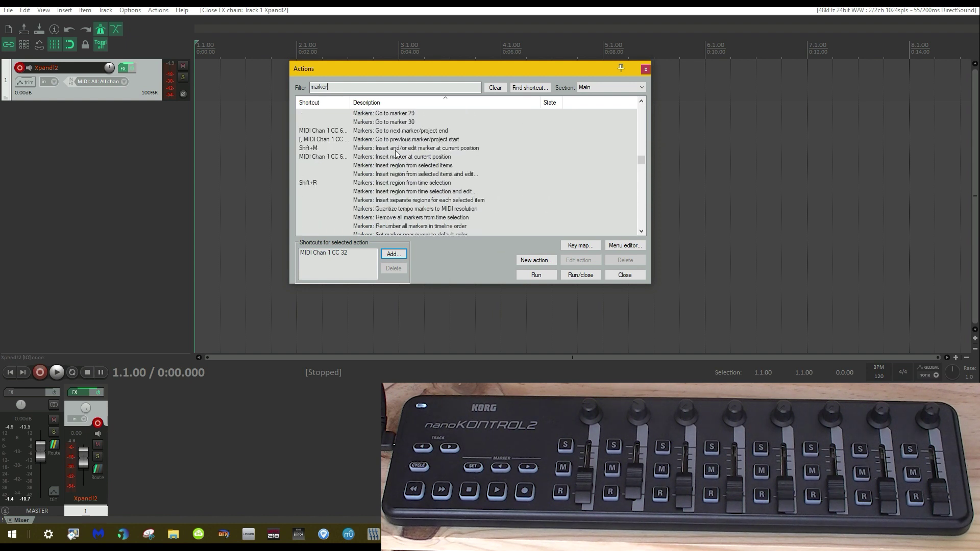
pyautogui.click(390, 130)
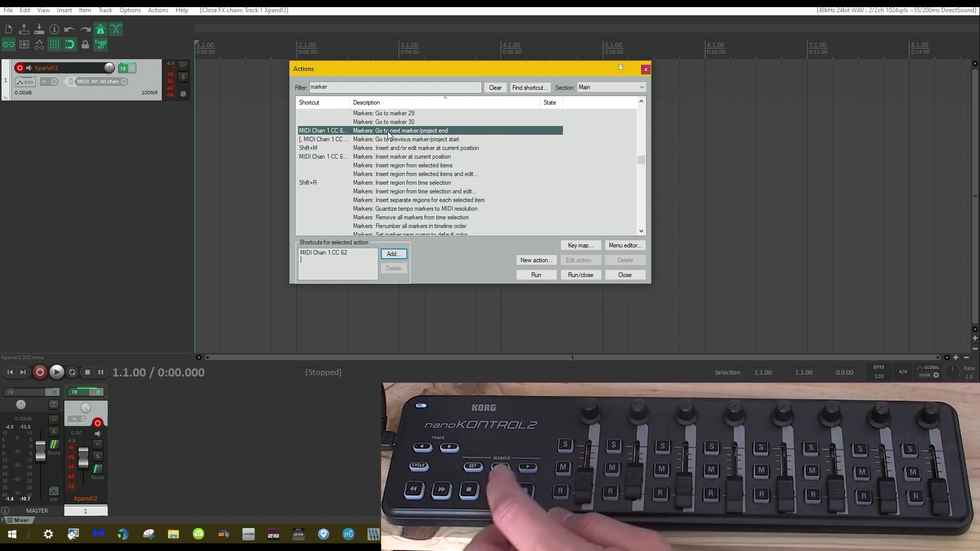
pyautogui.scroll(1, 328, 135)
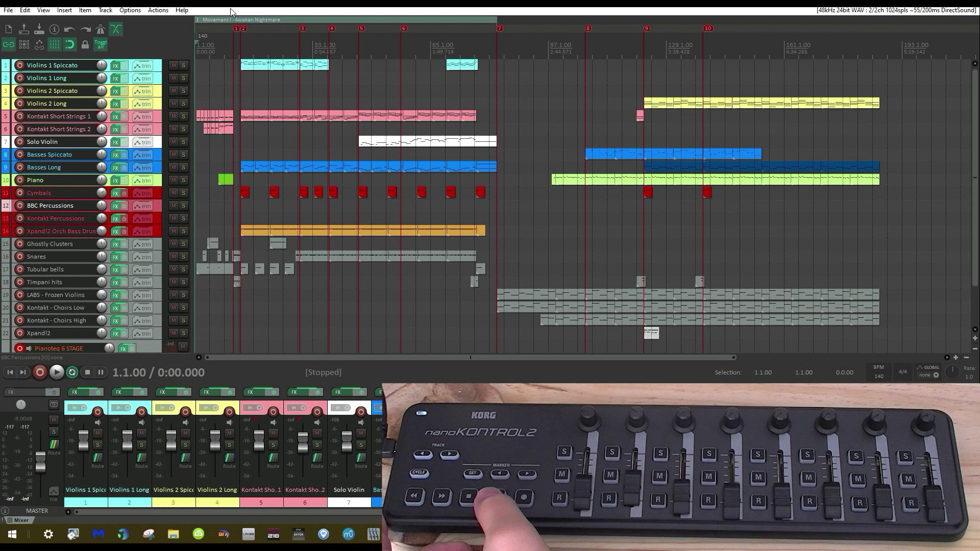
# Step: Test the mapped controls by starting and stopping playback and toggling solo on Violins 1 Spiccato and Violins 2 Long
pyautogui.press('space')
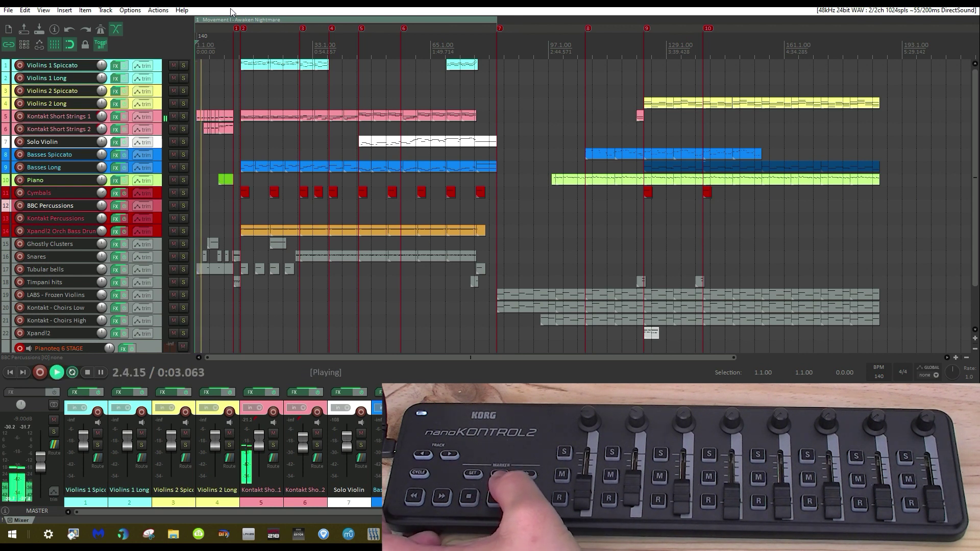
pyautogui.press('space')
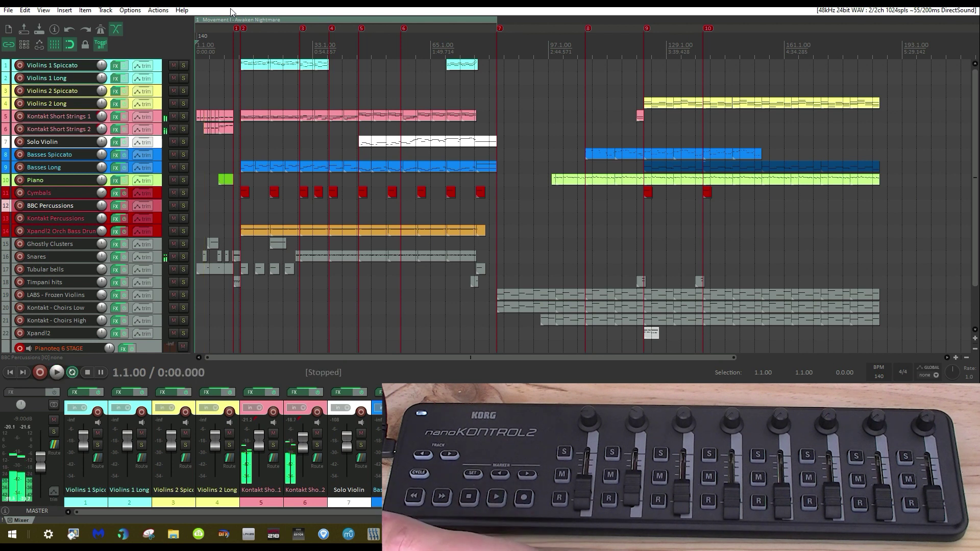
pyautogui.press('F6')
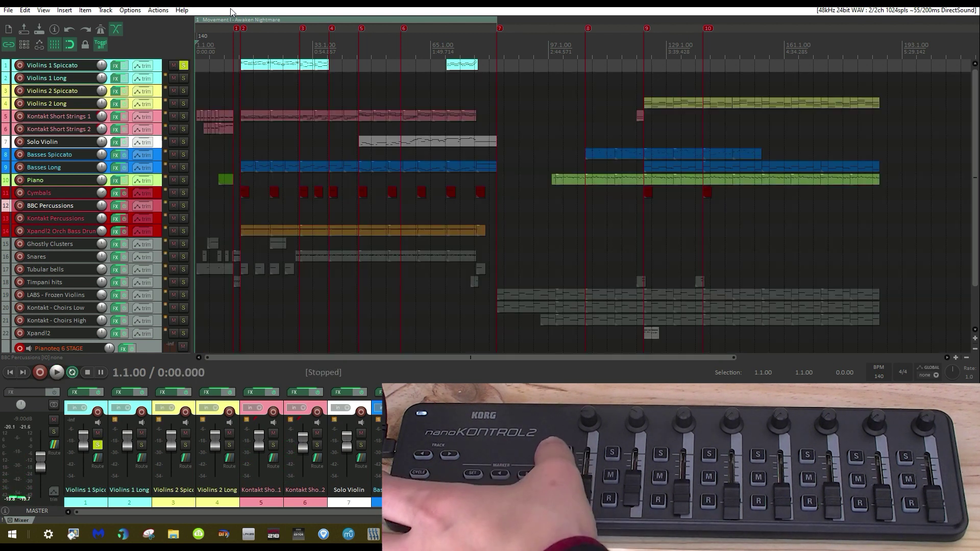
pyautogui.press('F6')
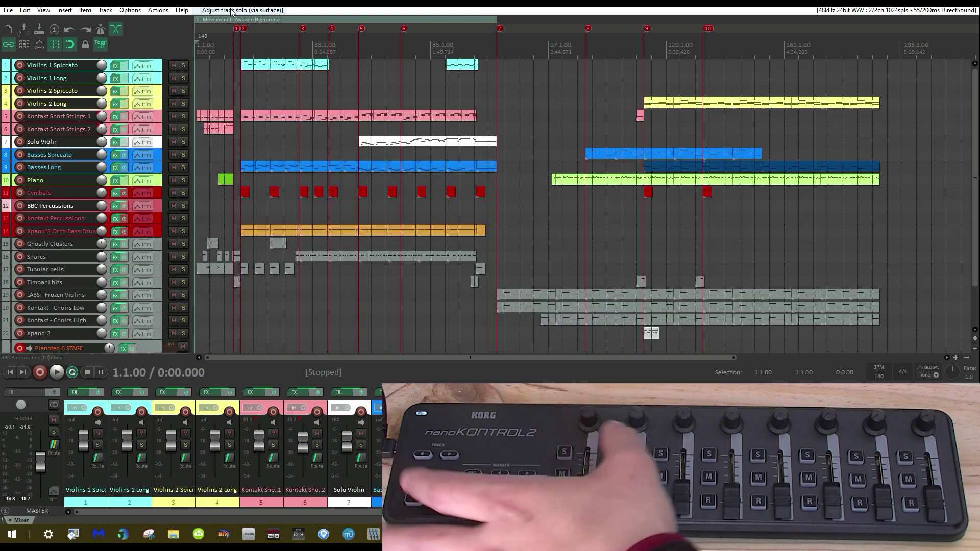
pyautogui.press('F6')
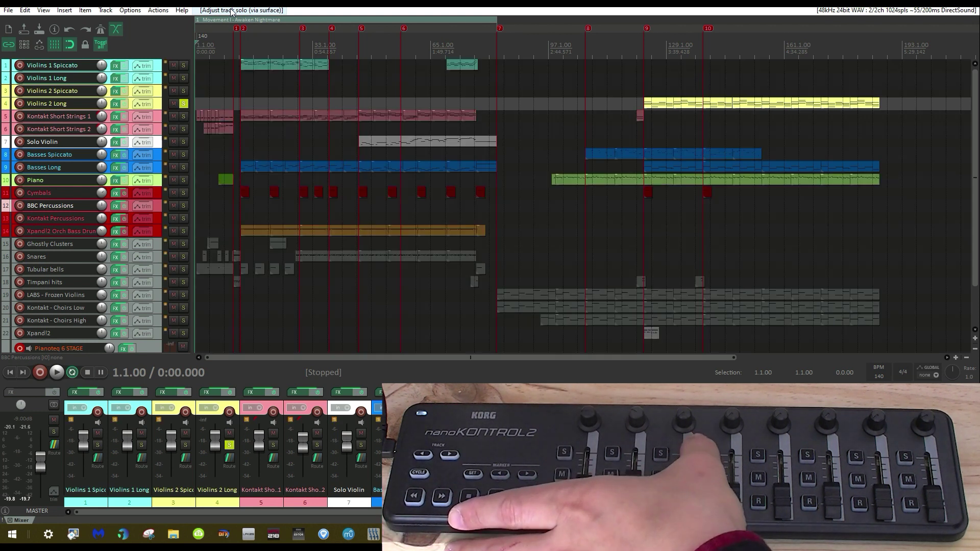
pyautogui.press('F6')
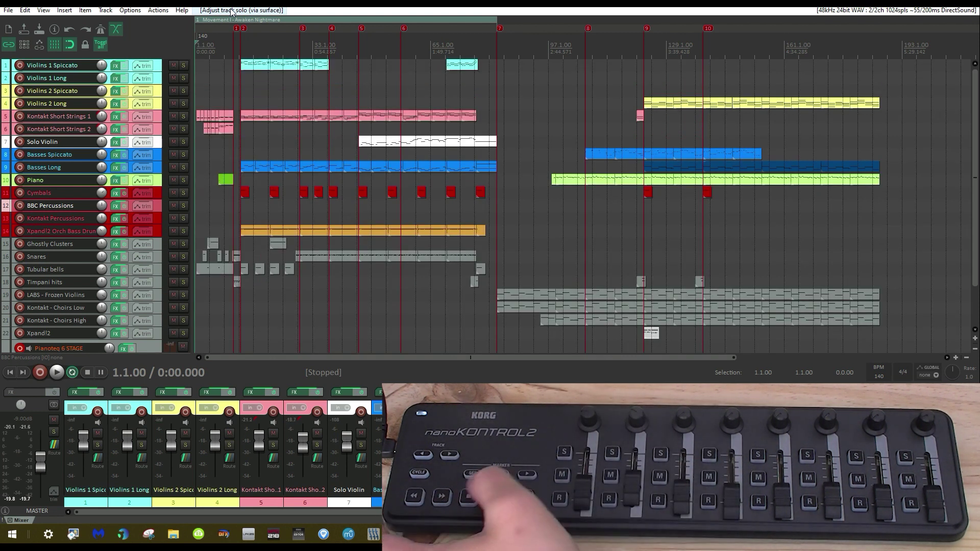
# Step: Move the edit cursor forward and back through the project markers, ending at marker 4
pyautogui.press(']')
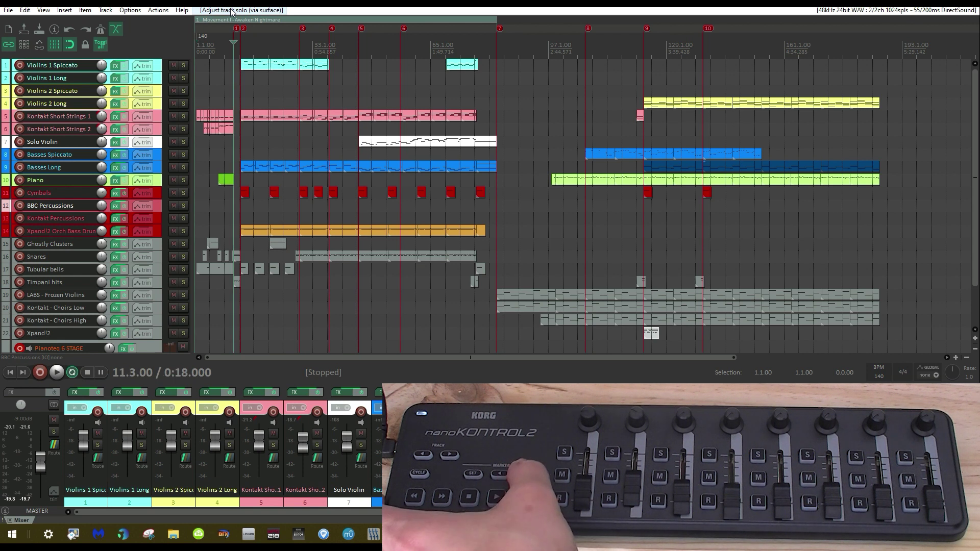
pyautogui.press(']')
pyautogui.press(']')
pyautogui.press(']')
pyautogui.press(']')
pyautogui.press(']')
pyautogui.press(']')
pyautogui.press('[')
pyautogui.press('[')
pyautogui.press('[')
pyautogui.press('[')
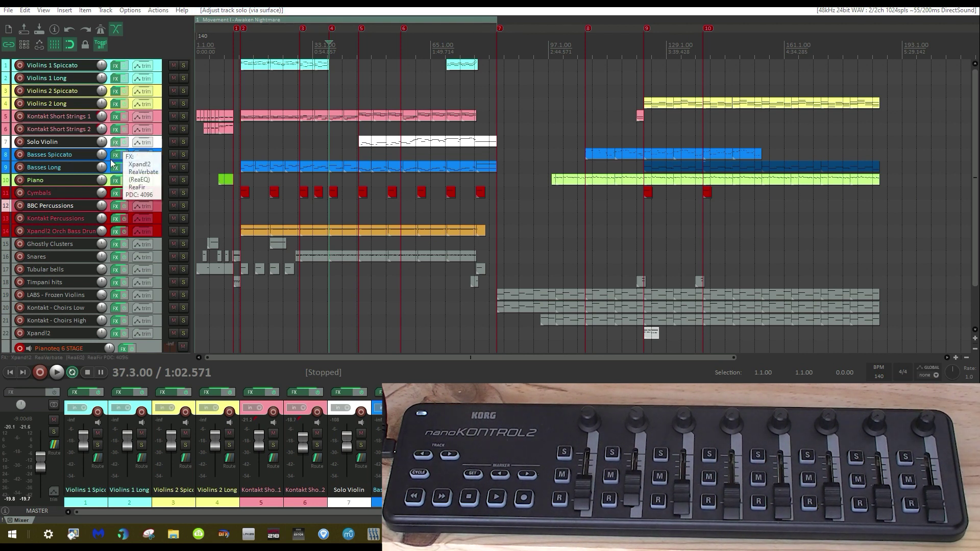
# Step: Insert Xpand!2 on a new track below BBC Percussions with the Solo Violin+ sound from 014 Strings in part A
pyautogui.hotkey('ctrl', 'shift', 't')
pyautogui.click(230, 158)
pyautogui.moveTo(224, 269)
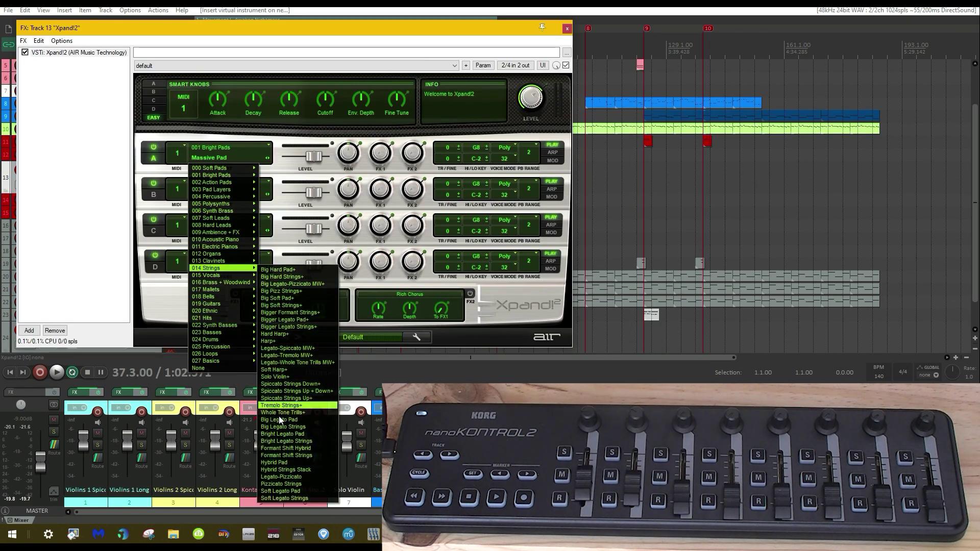
pyautogui.click(281, 378)
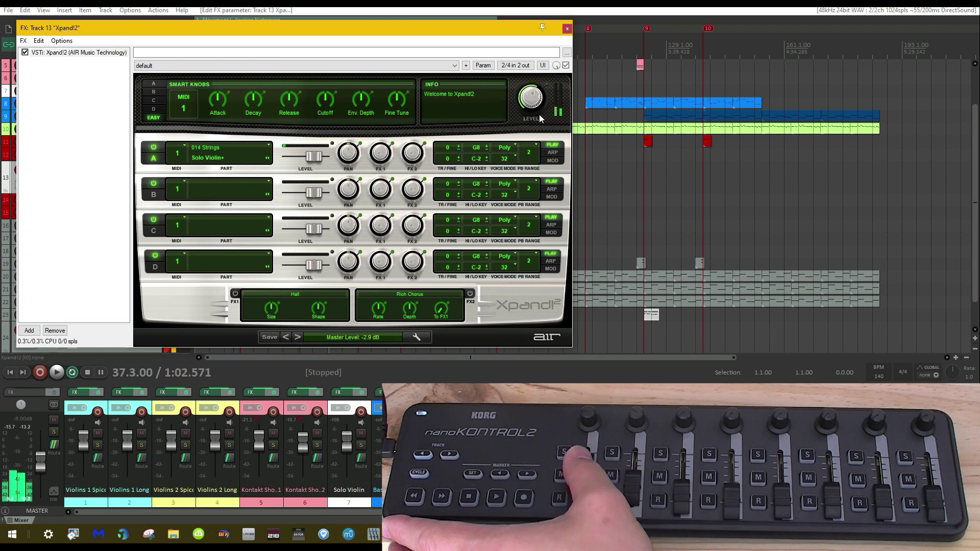
pyautogui.click(567, 28)
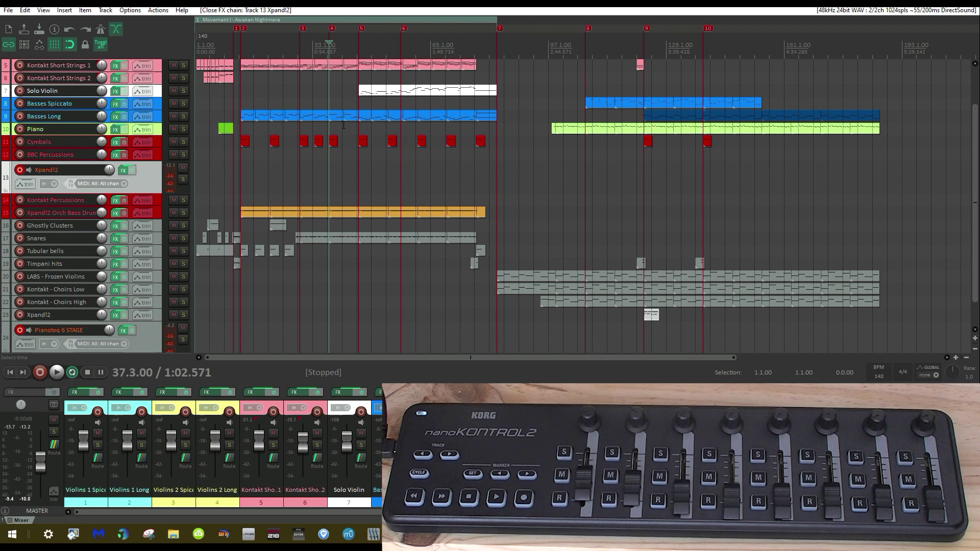